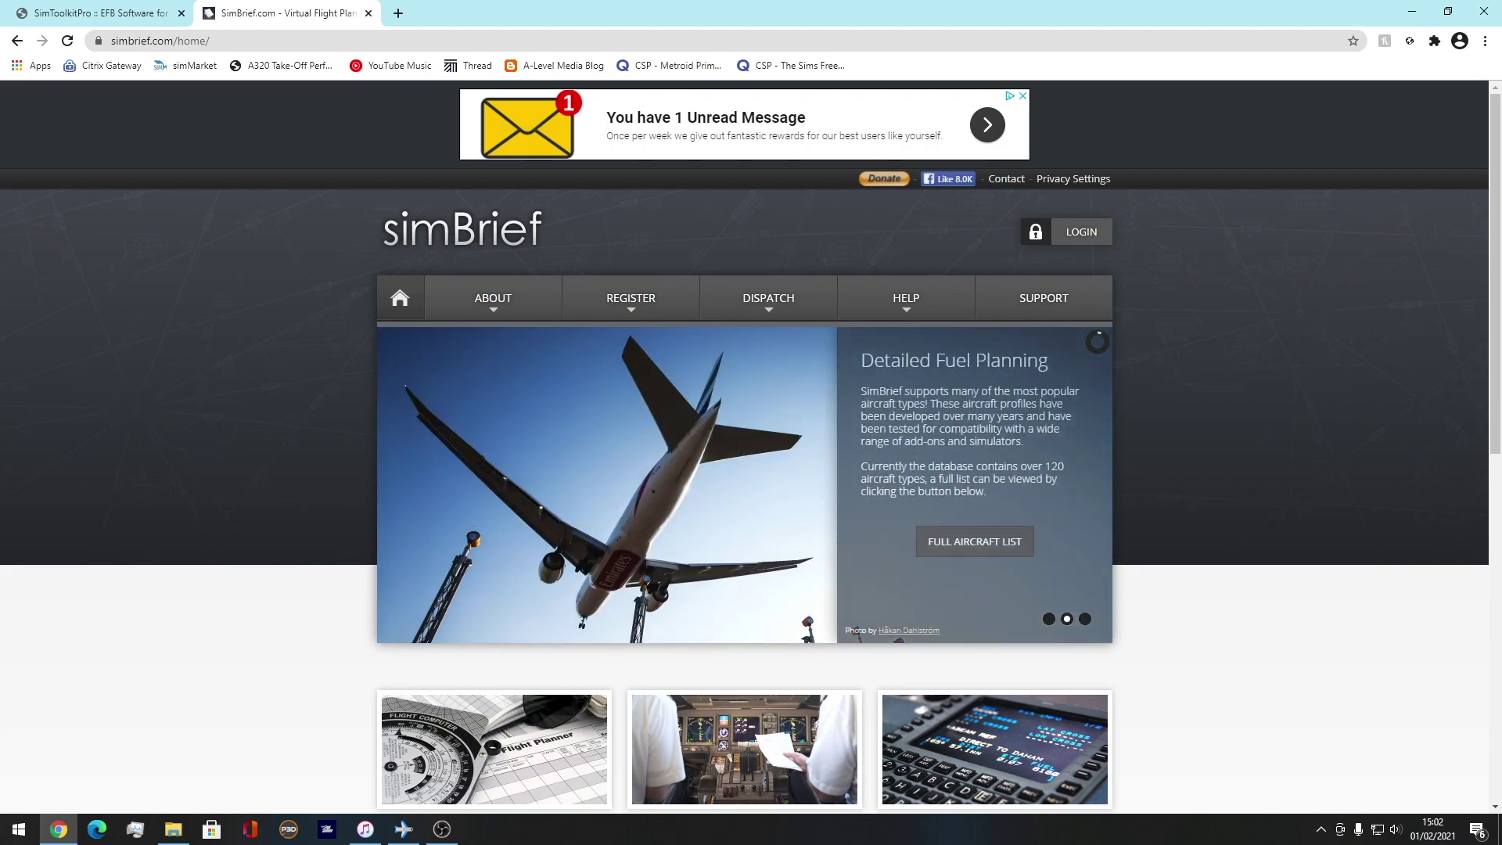
# - Switch to SimToolkitPro and start creating a new flight plan with SimBrief from the flight planning page
pyautogui.click(403, 828)
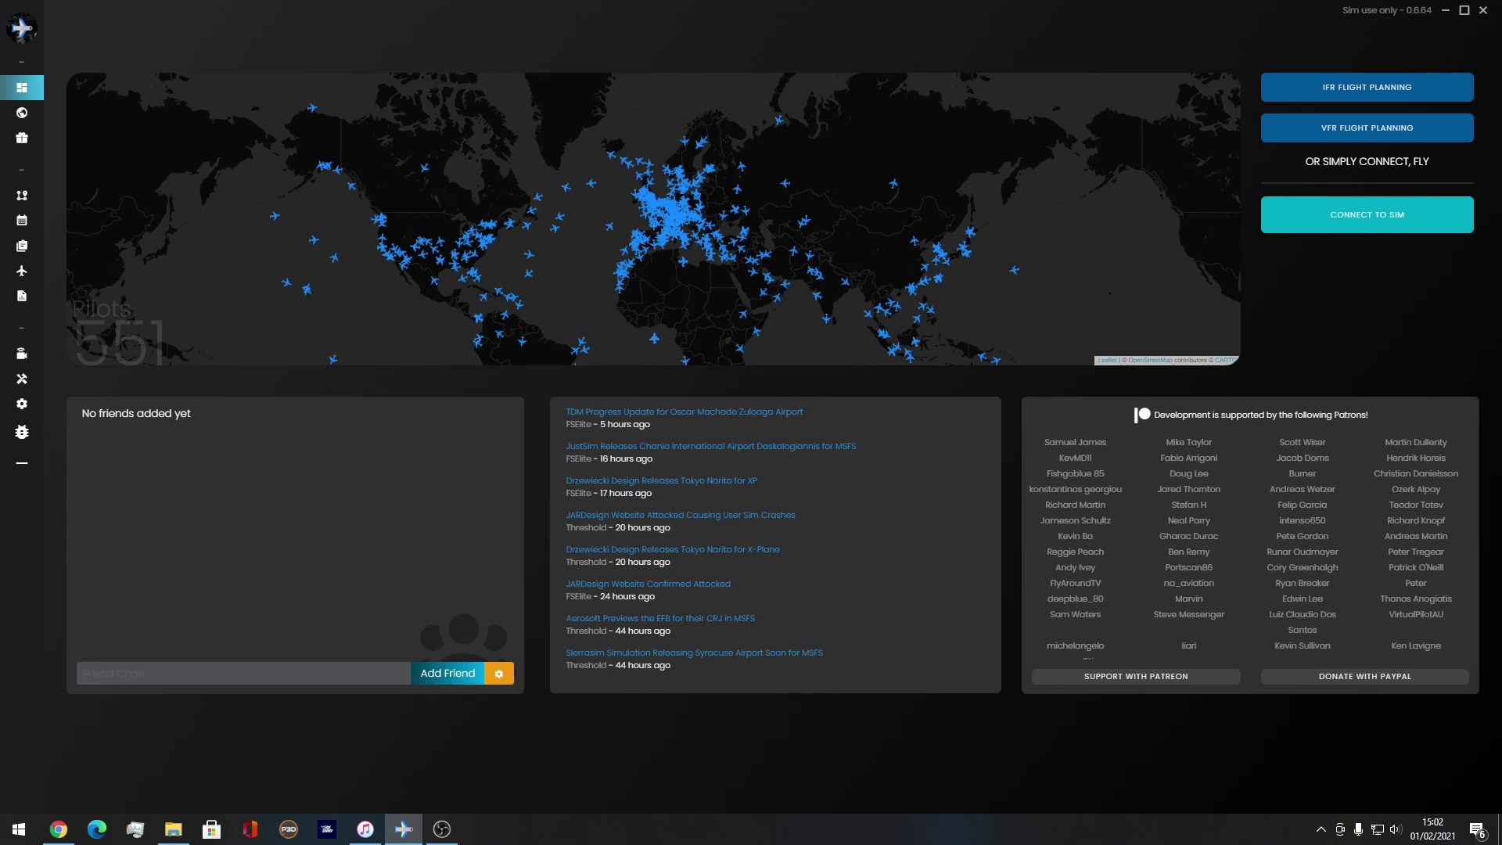
pyautogui.moveTo(28, 270)
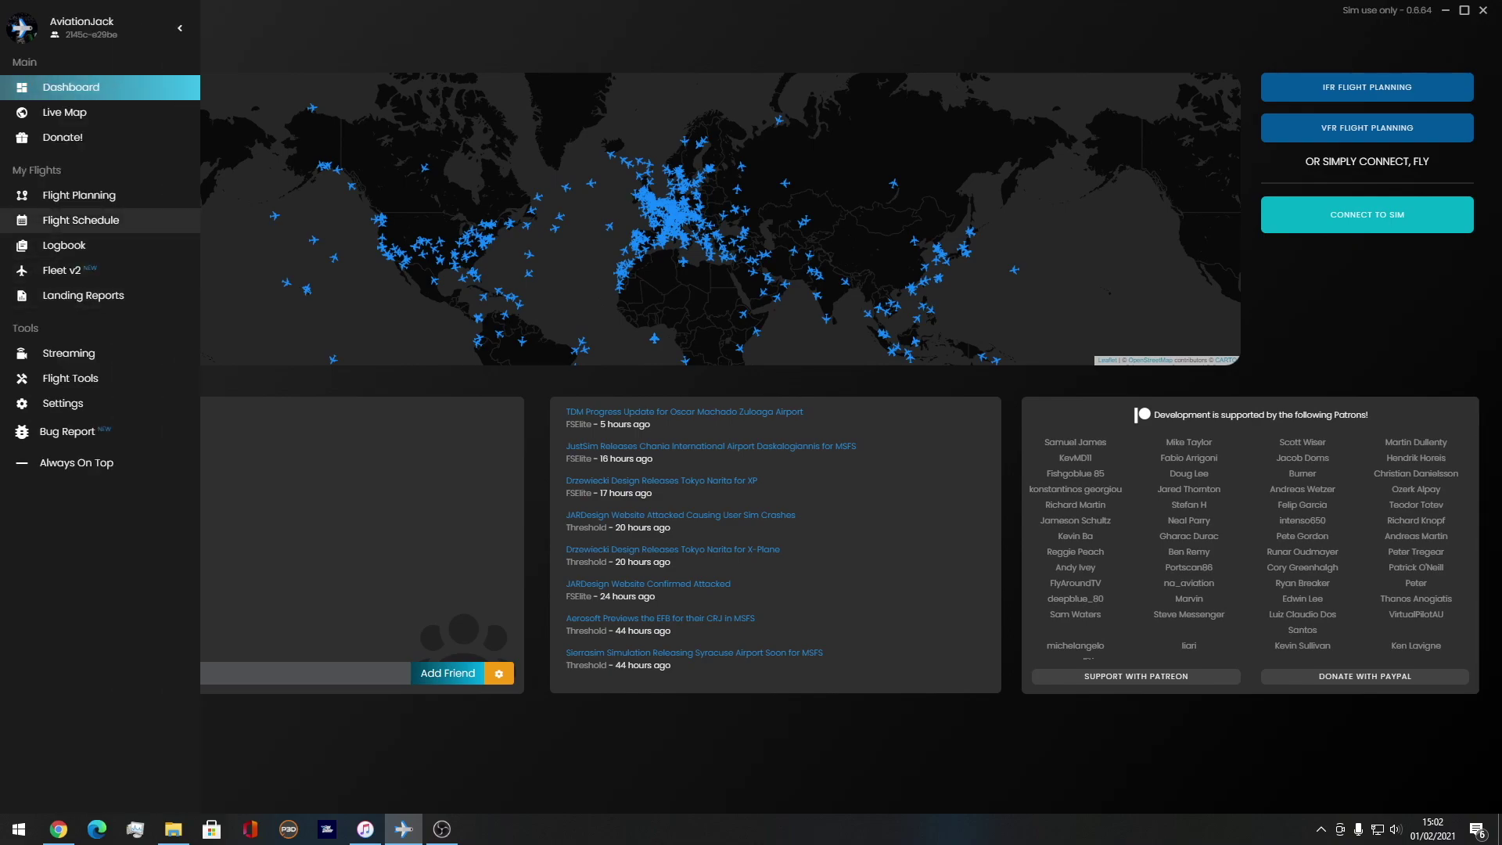
pyautogui.click(78, 195)
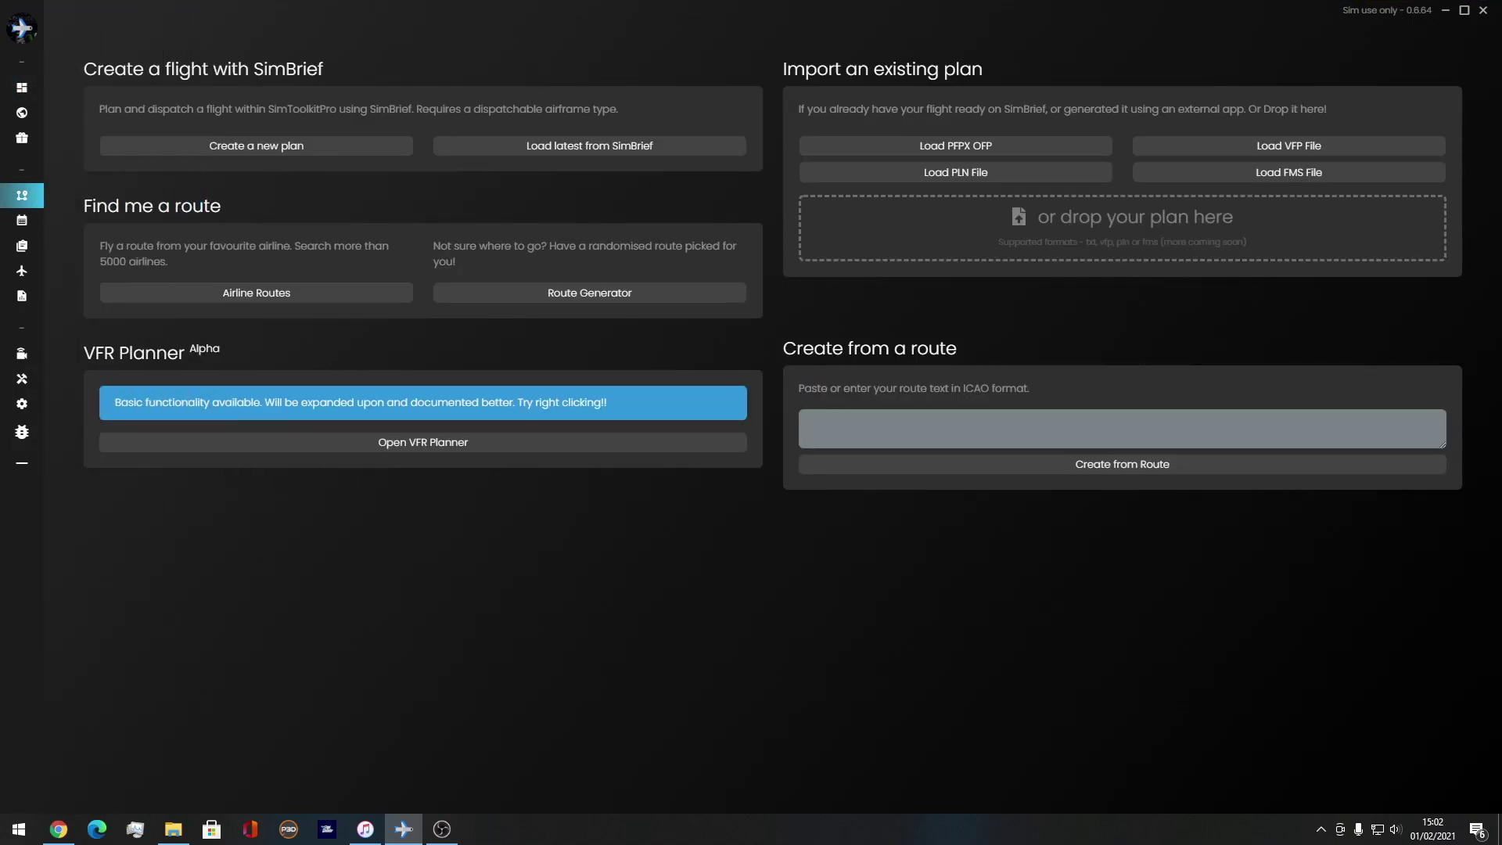
pyautogui.click(257, 146)
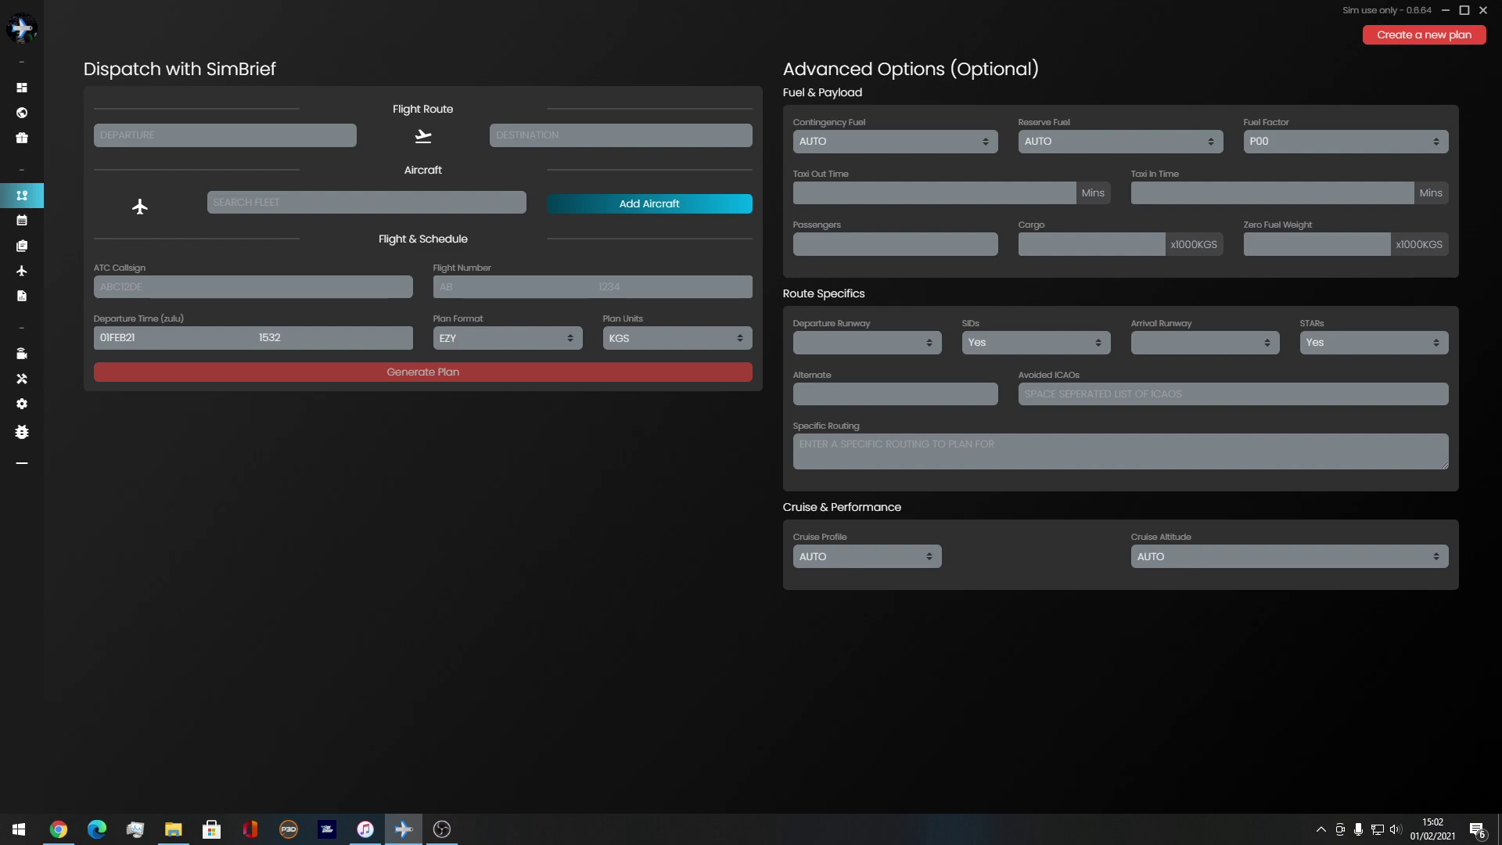
pyautogui.moveTo(165, 68); pyautogui.dragTo(277, 69)
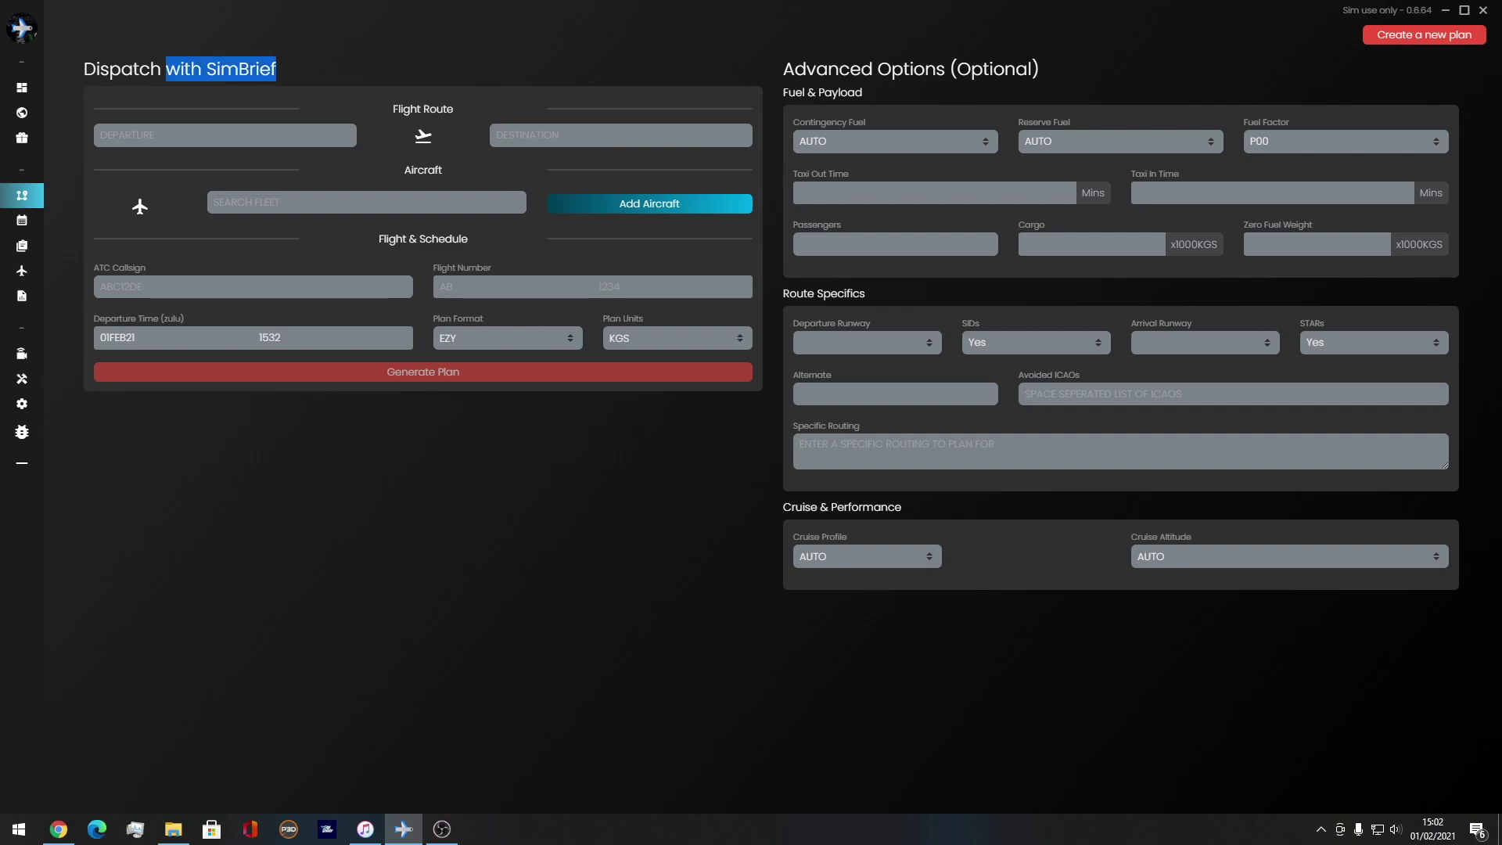
pyautogui.click(277, 71)
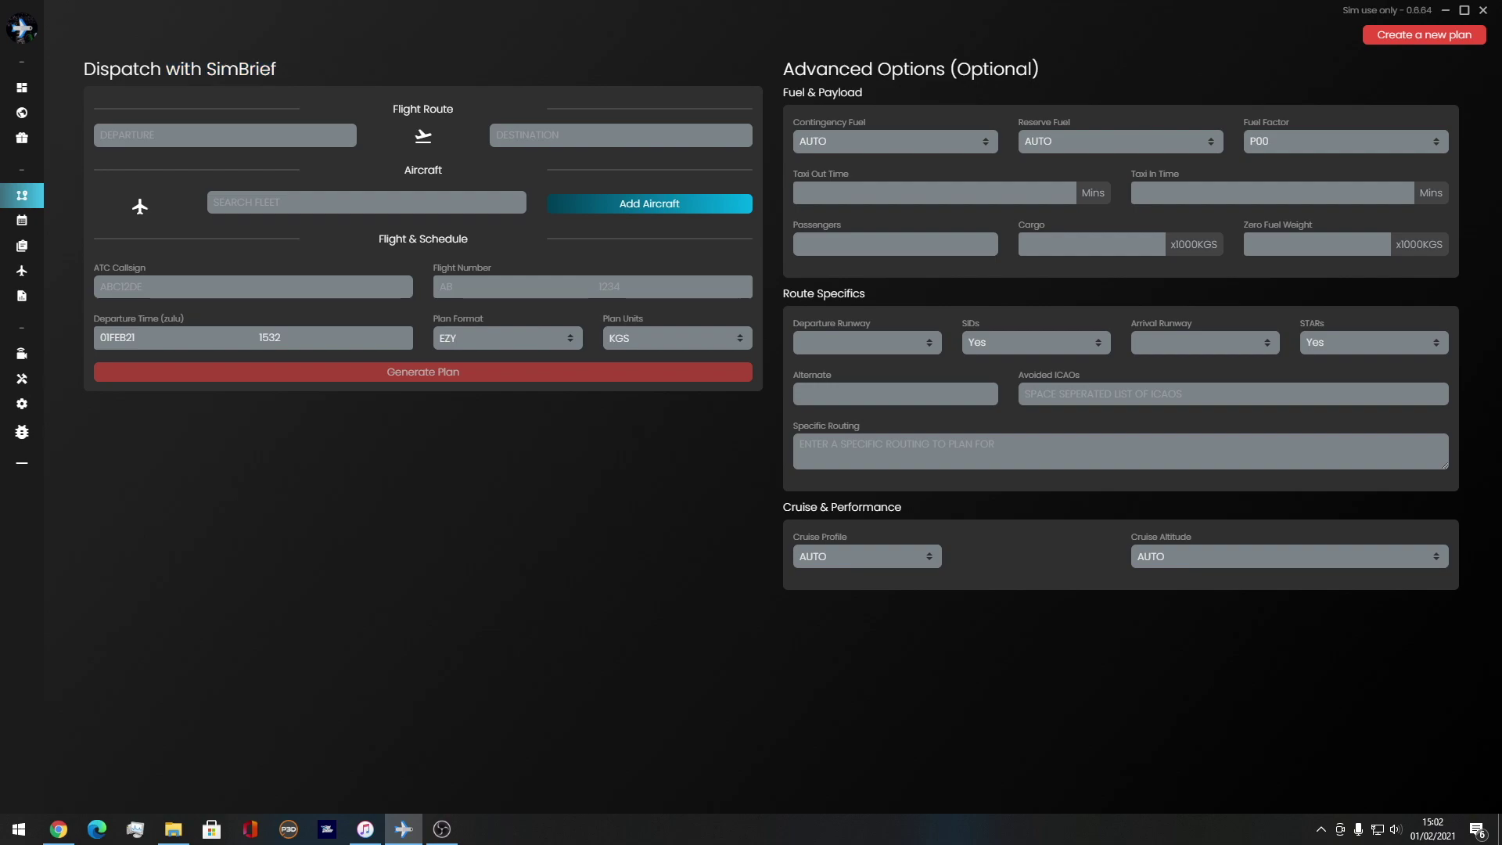
pyautogui.moveTo(277, 70); pyautogui.dragTo(166, 70)
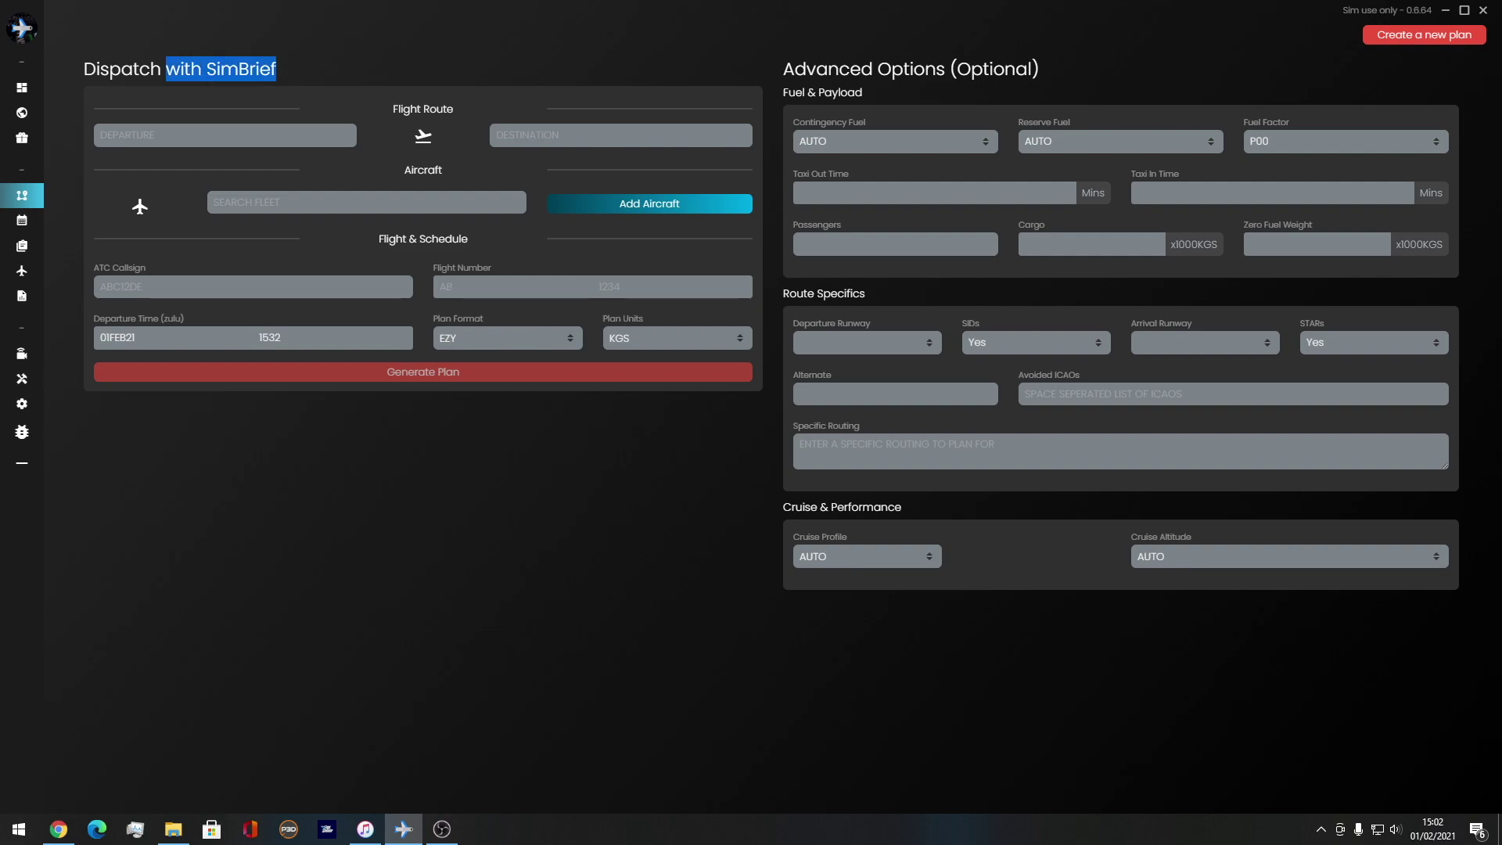
pyautogui.click(165, 70)
pyautogui.moveTo(795, 69); pyautogui.dragTo(928, 70)
pyautogui.click(927, 69)
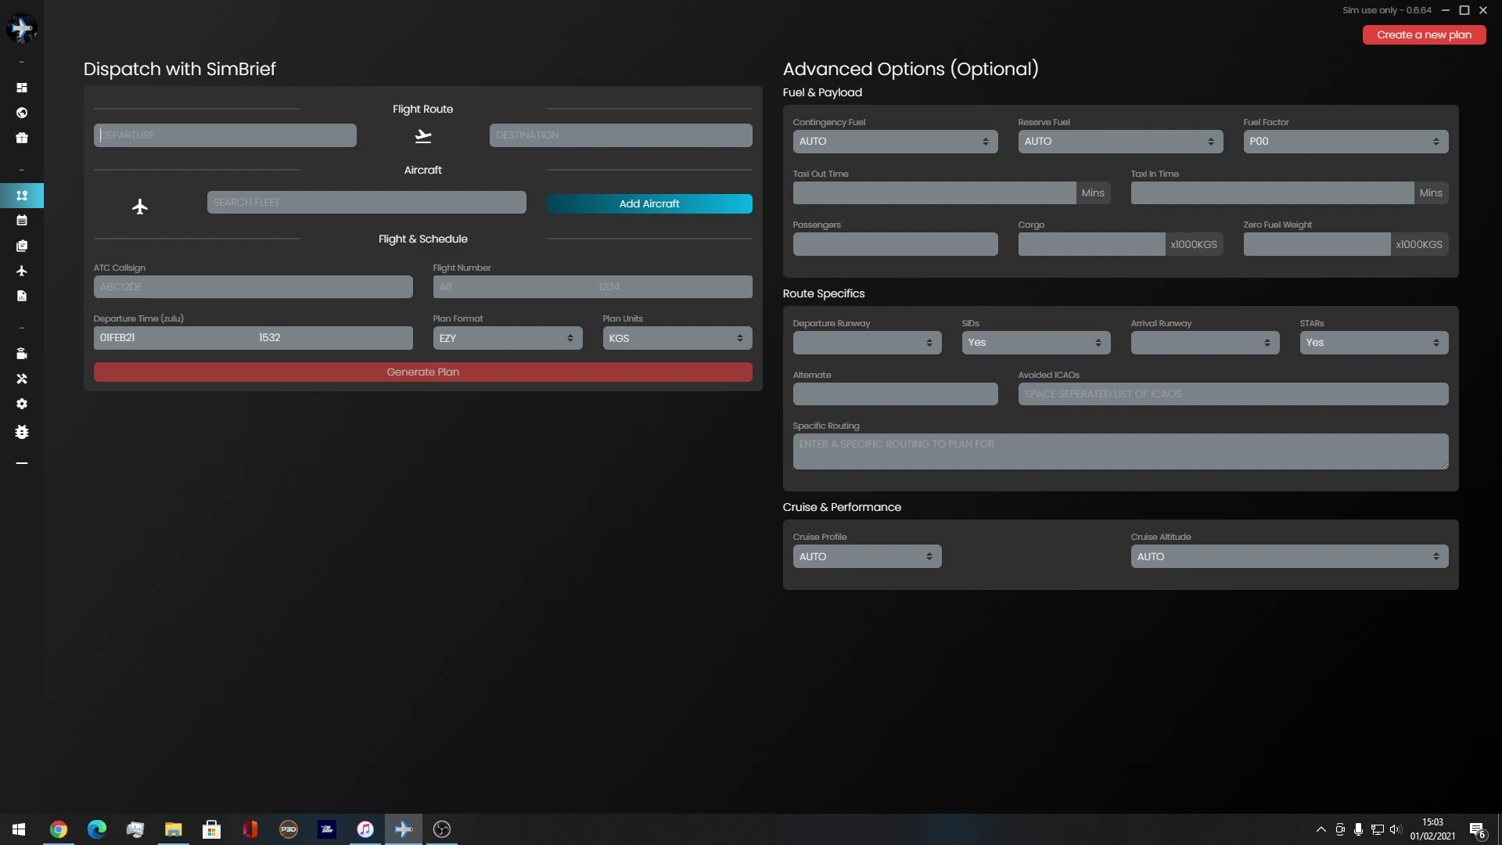
# - Set the flight route's departure to EIDW (Dublin Airport) and its destination to LROP (Henri Coanda International Airport)
pyautogui.write('EIDW')
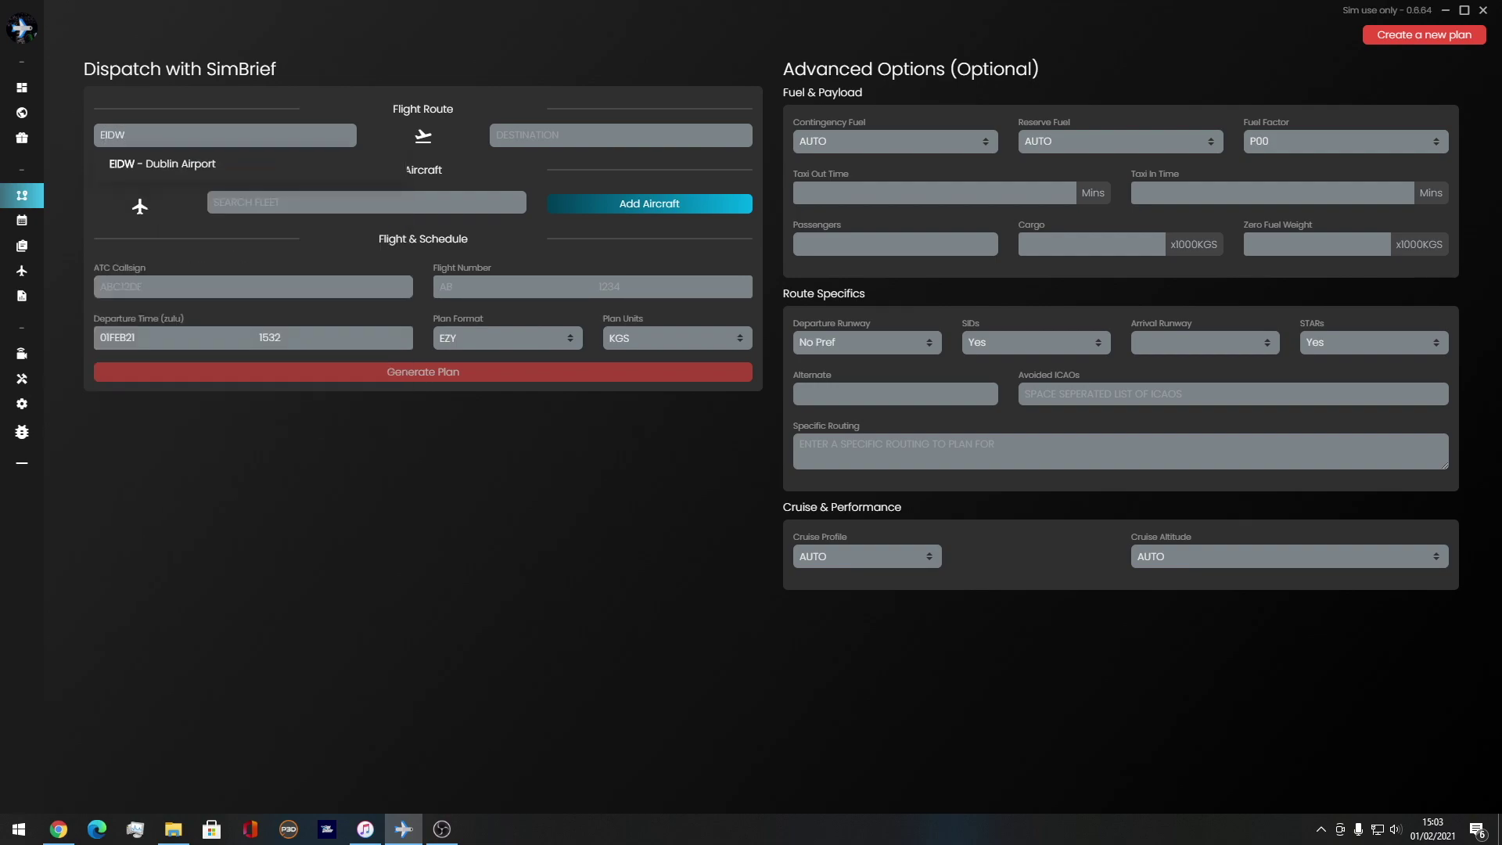
pyautogui.press('Return')
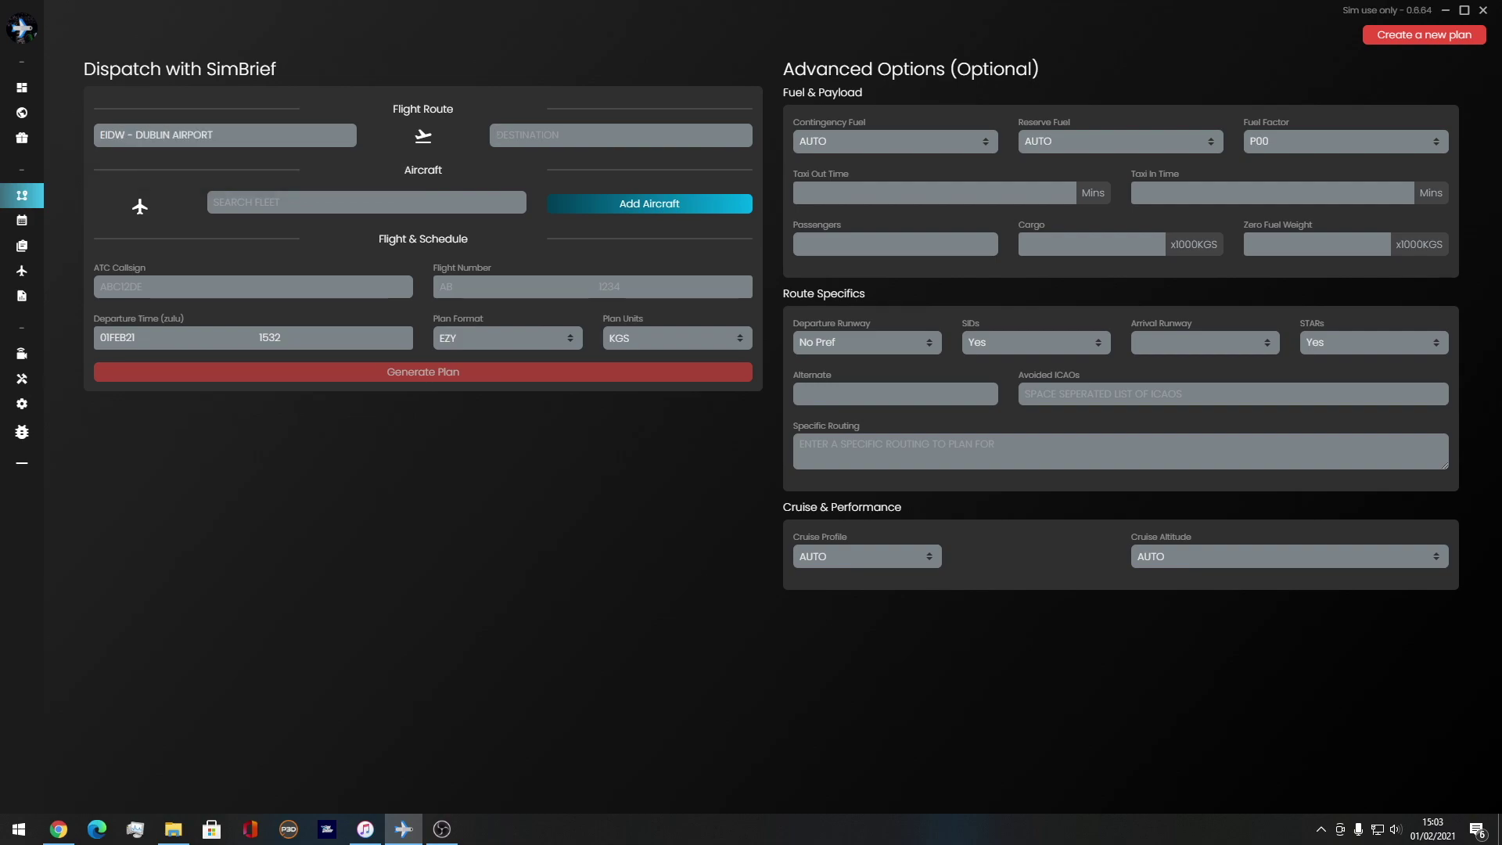
pyautogui.write('LROP')
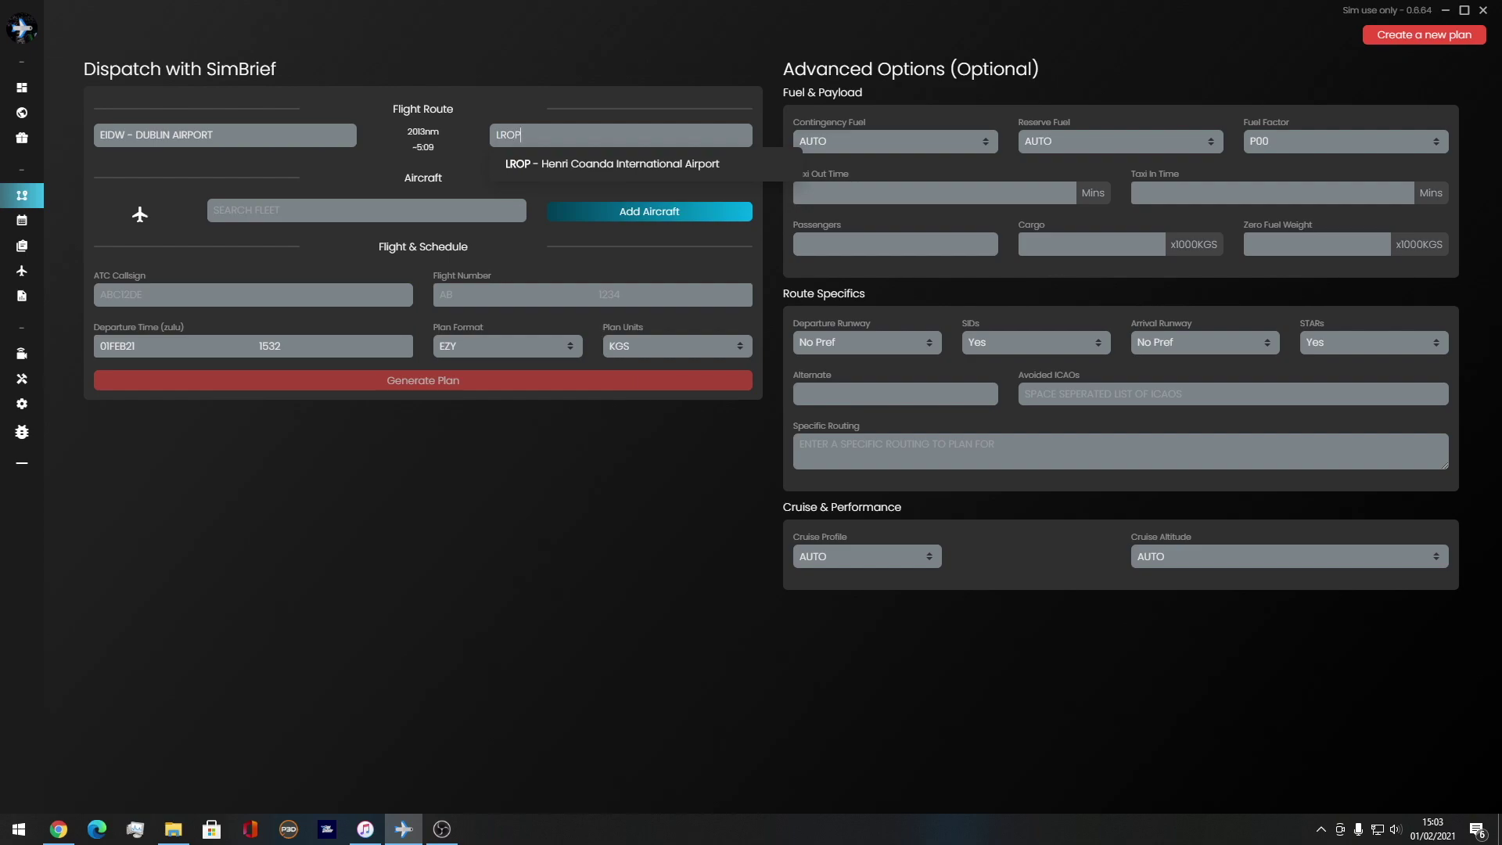
pyautogui.press('Down')
pyautogui.press('Return')
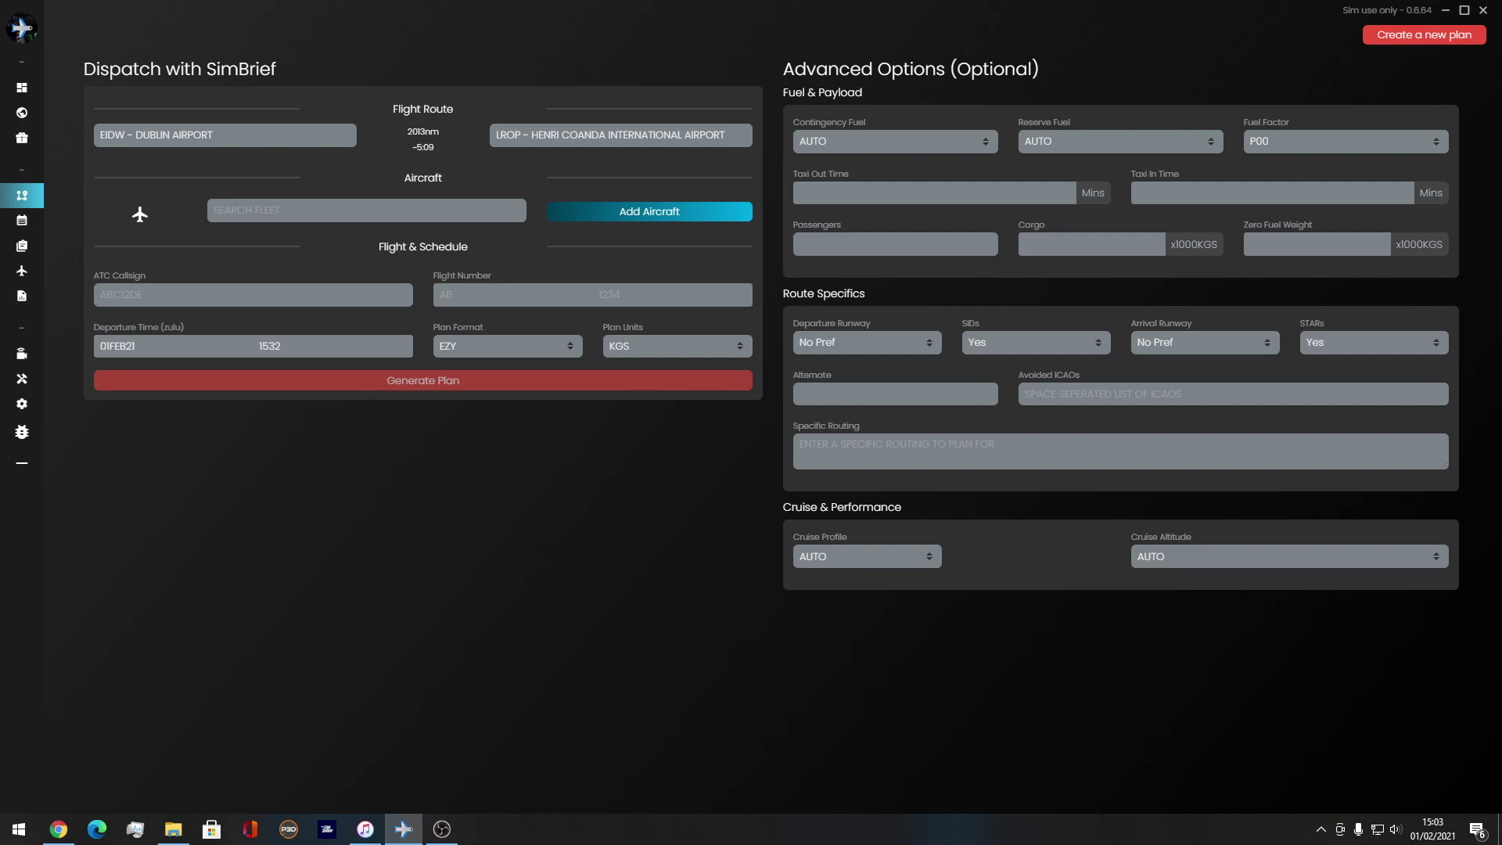
# - Choose the B738 RYR aircraft SP-RSL from the fleet, with ATC callsign RYR6Y and flight number FR 653
pyautogui.write('SP')
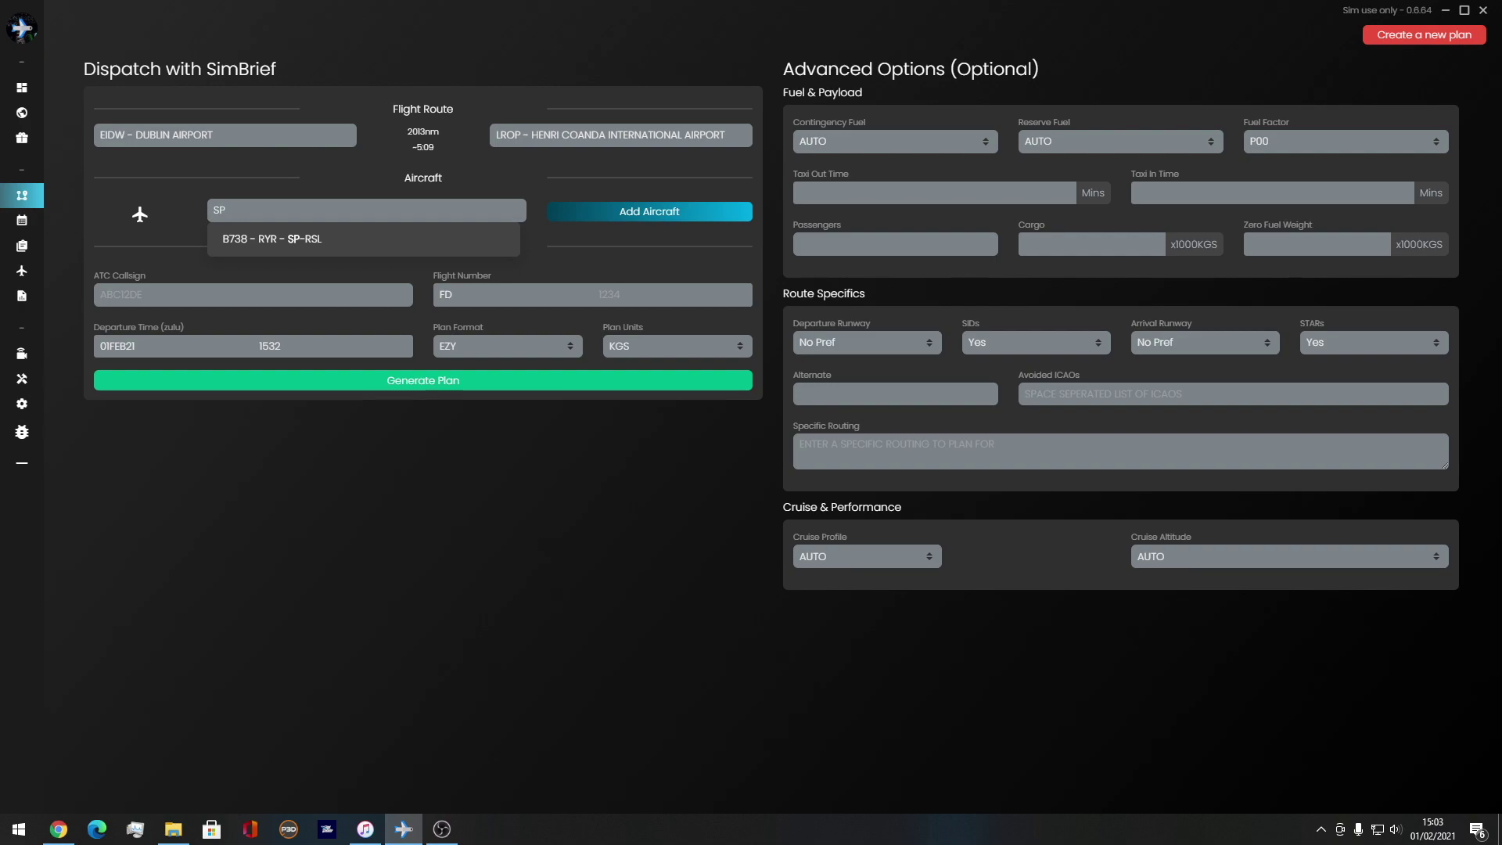
pyautogui.press('Return')
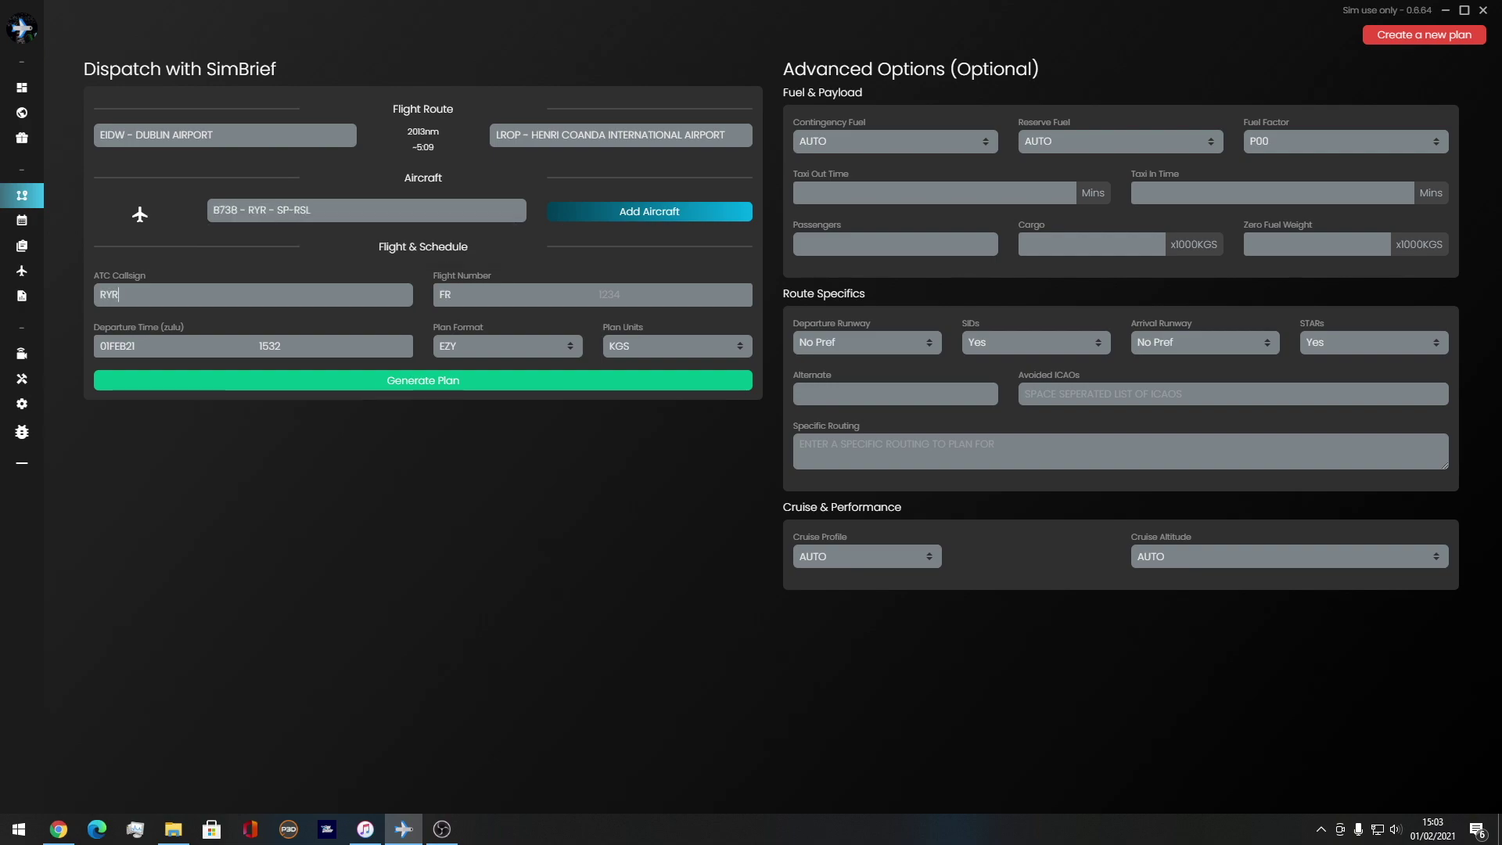
pyautogui.write('6Y')
pyautogui.write('653')
# - Look through the available plan formats, then select EZY as the format and KGS as the plan units
pyautogui.click(508, 347)
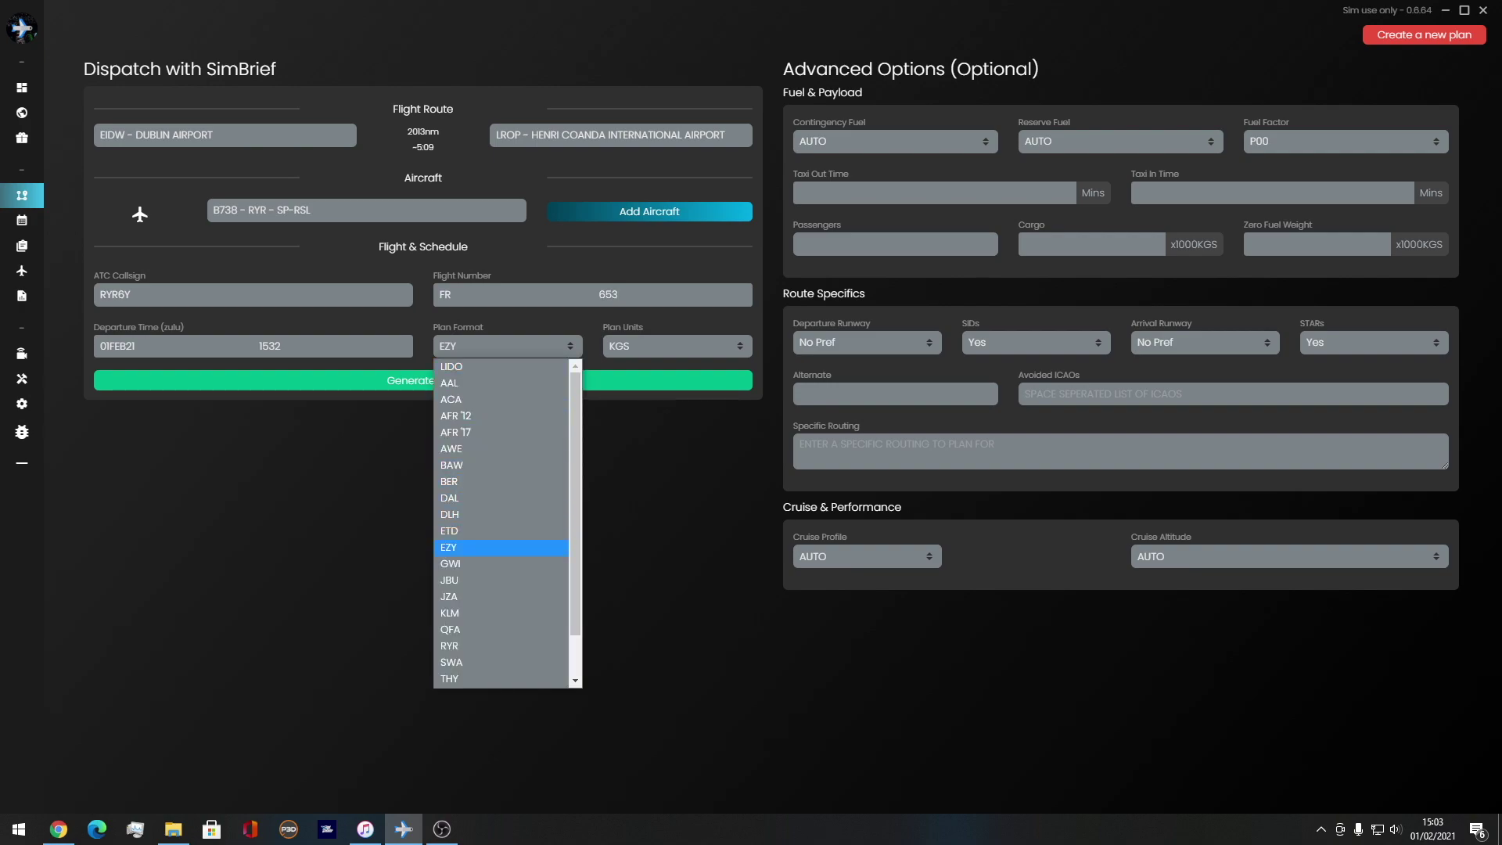
pyautogui.scroll(-1, 501, 678)
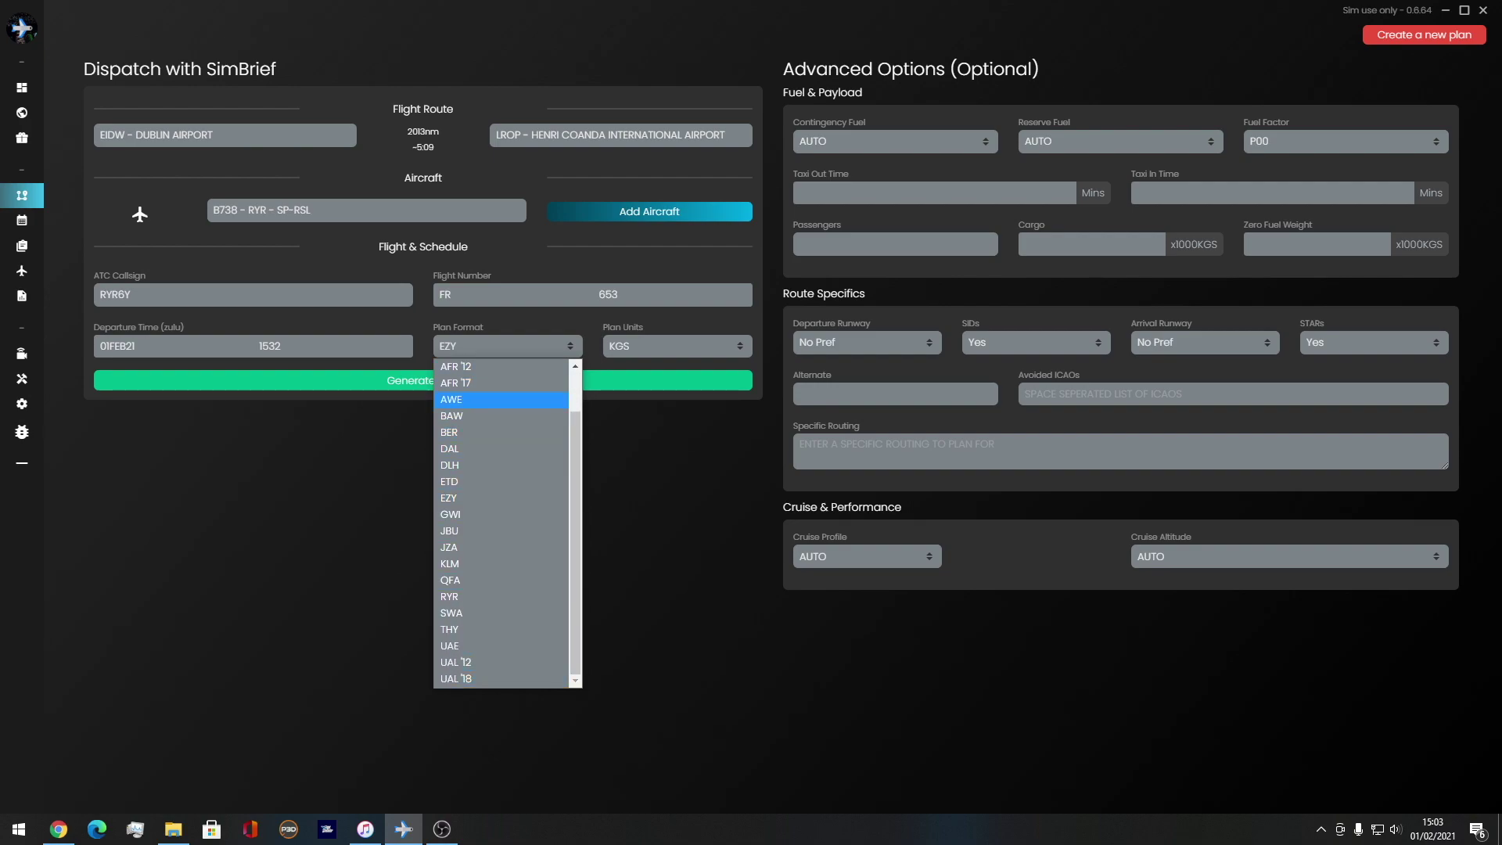
pyautogui.scroll(1, 501, 523)
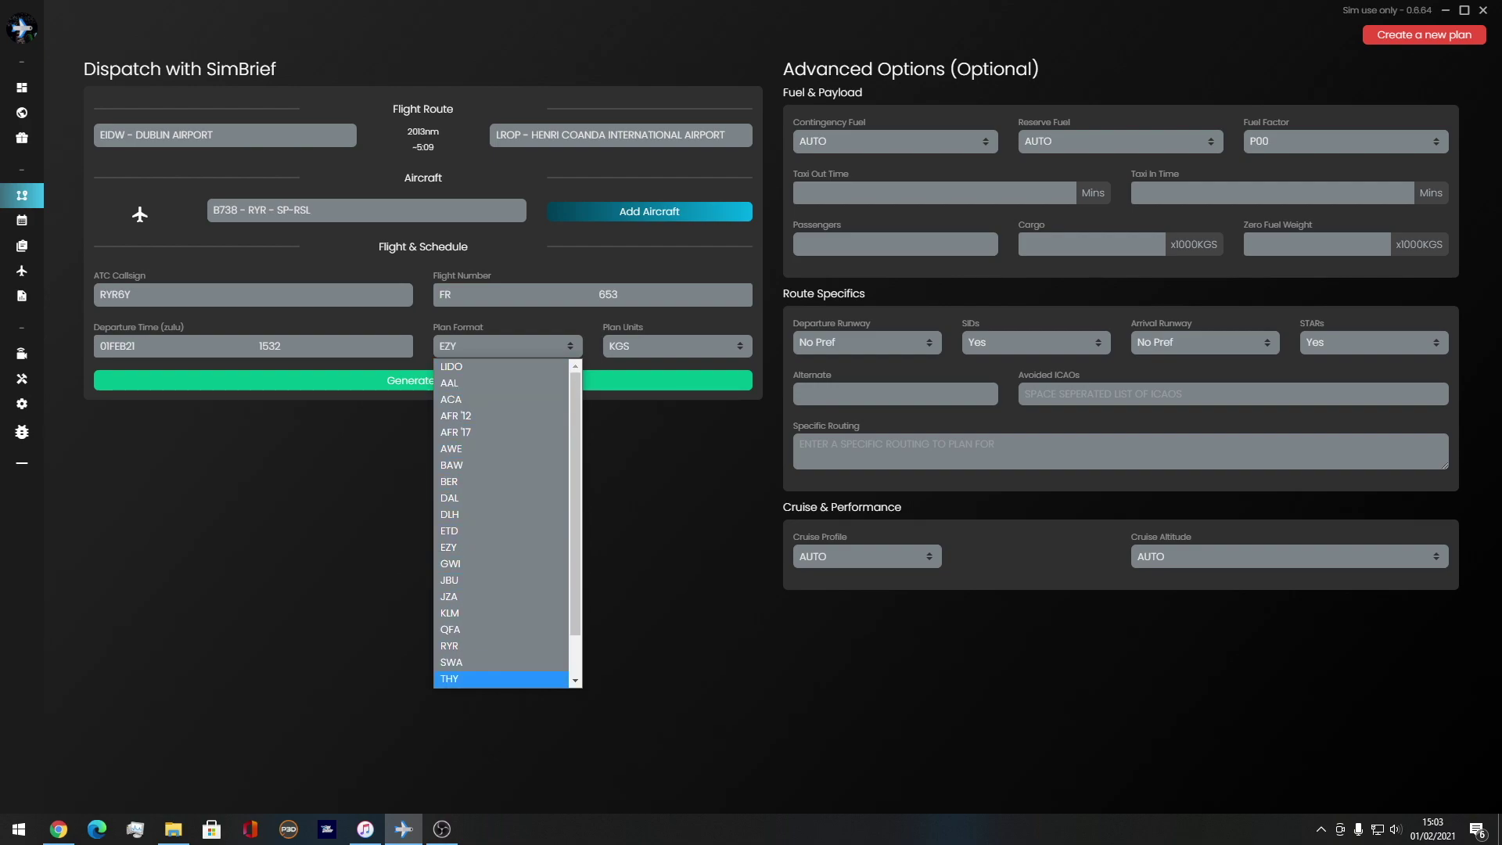
pyautogui.scroll(-1, 501, 523)
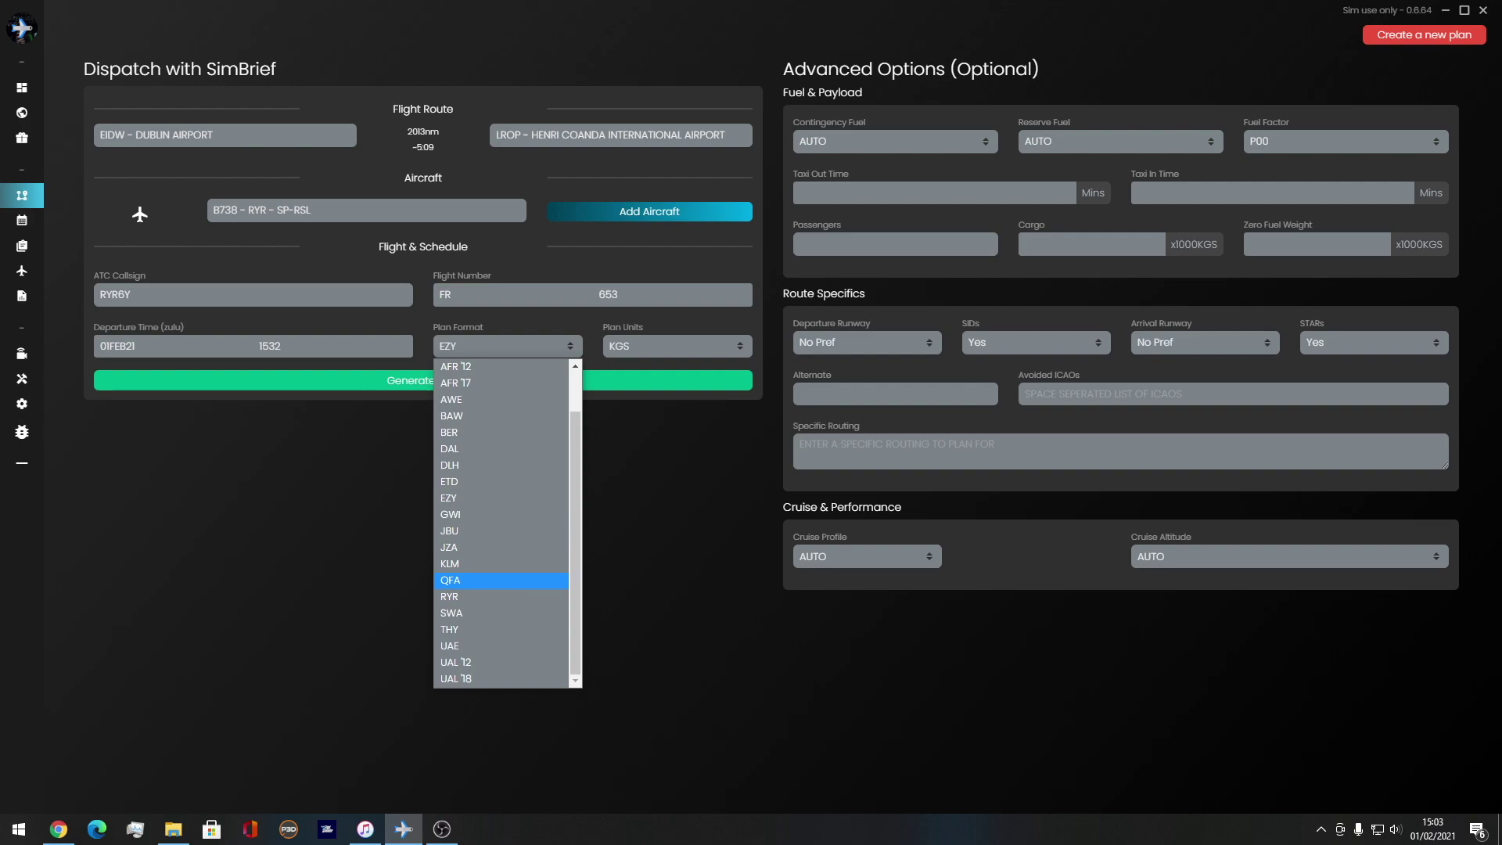
pyautogui.scroll(1, 500, 523)
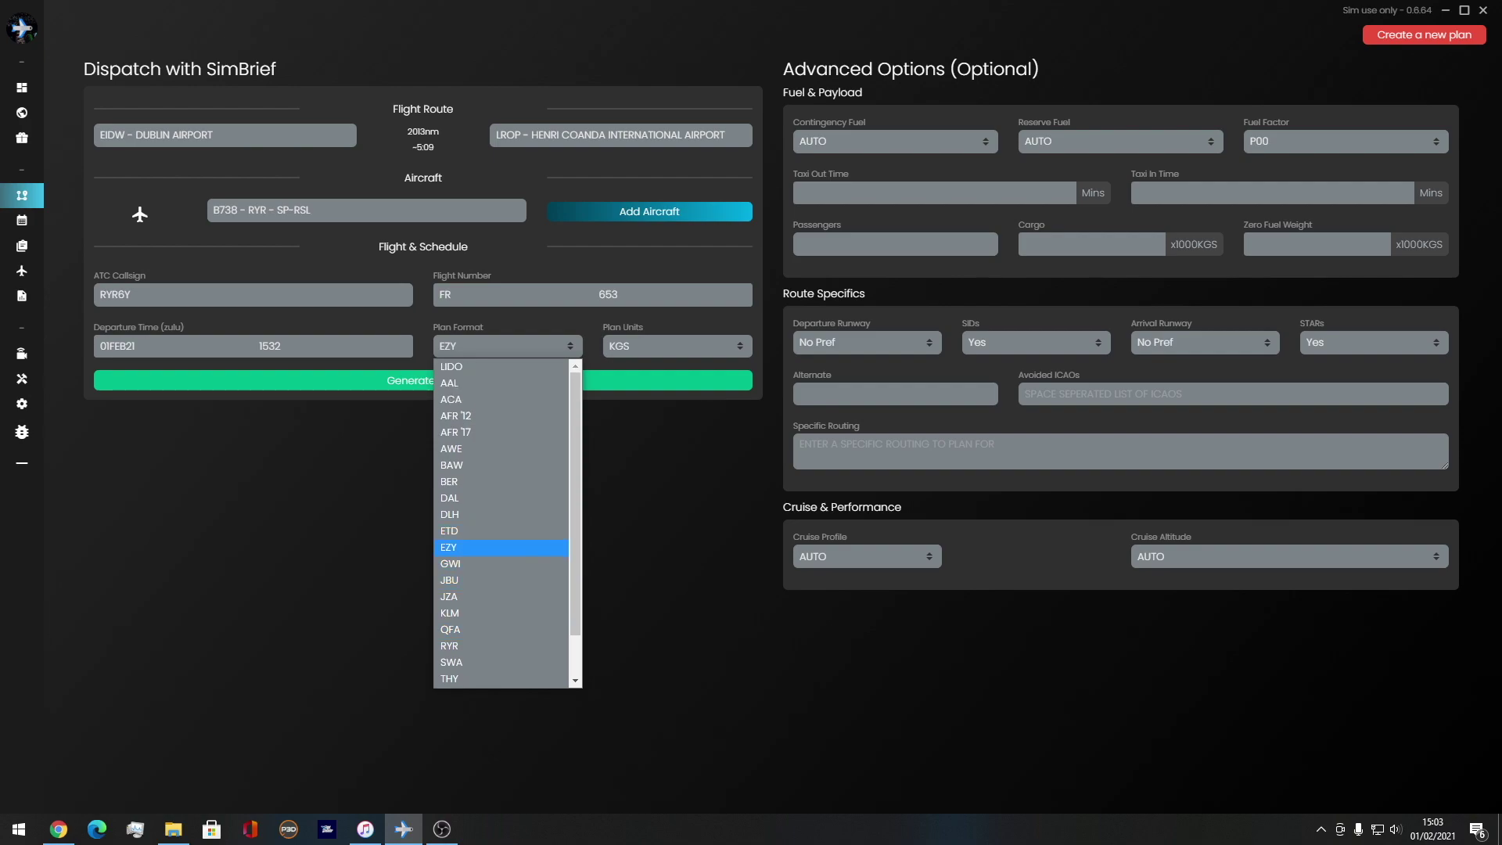
pyautogui.click(501, 547)
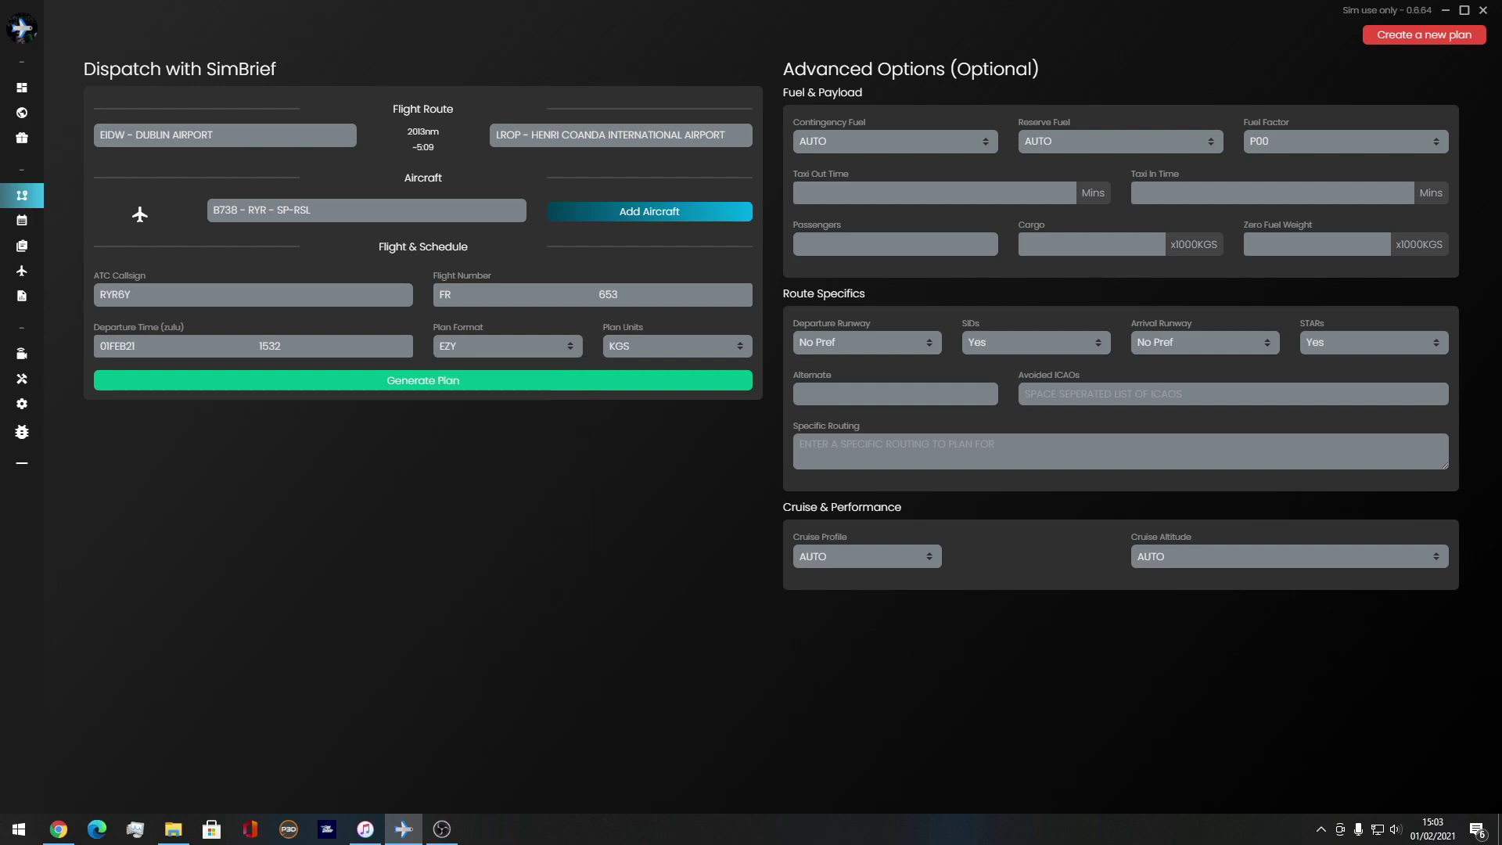
pyautogui.click(678, 346)
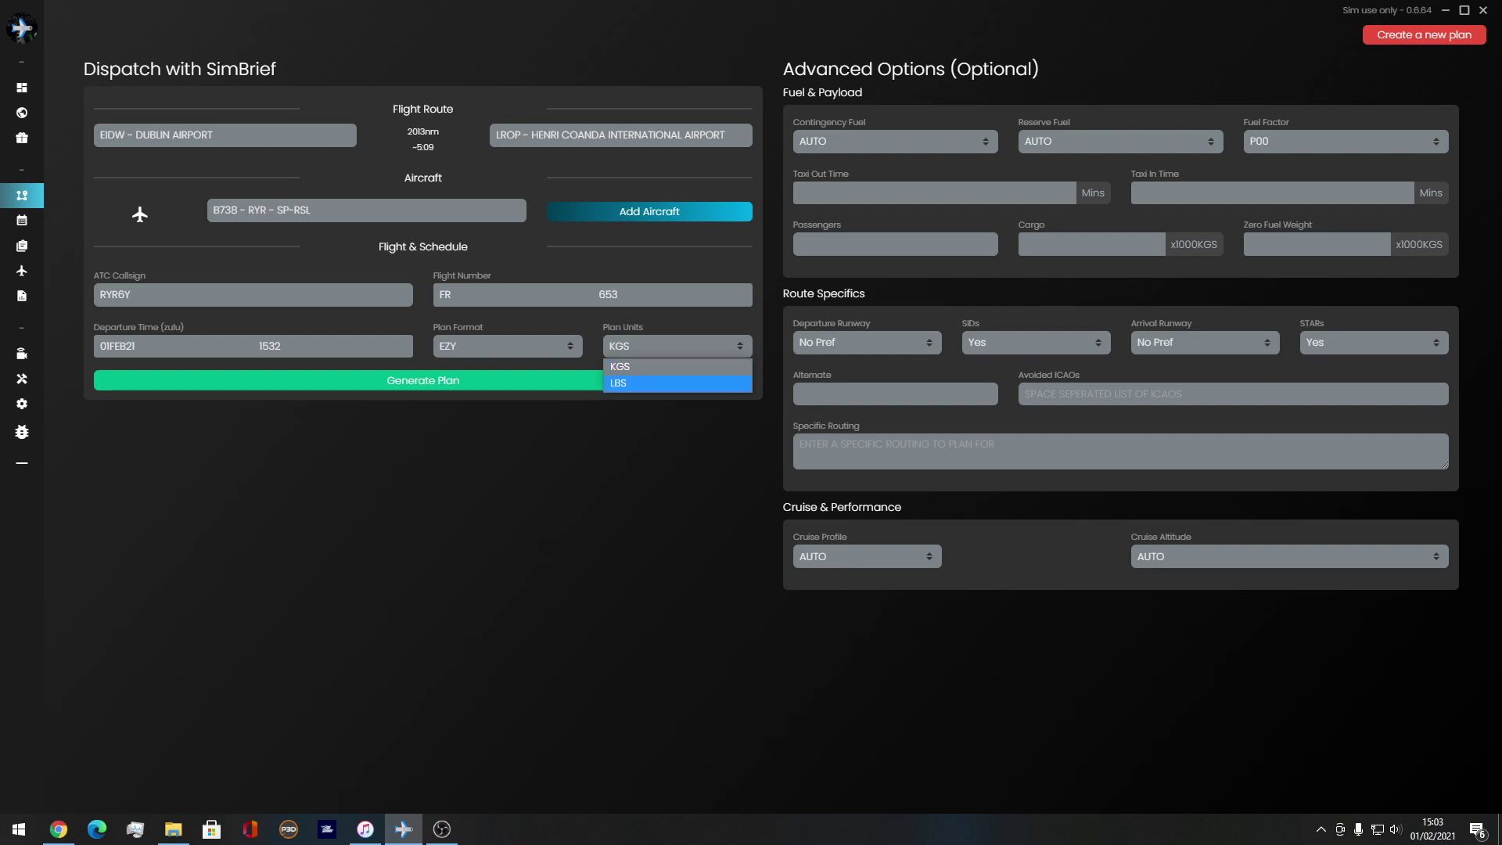
pyautogui.click(678, 366)
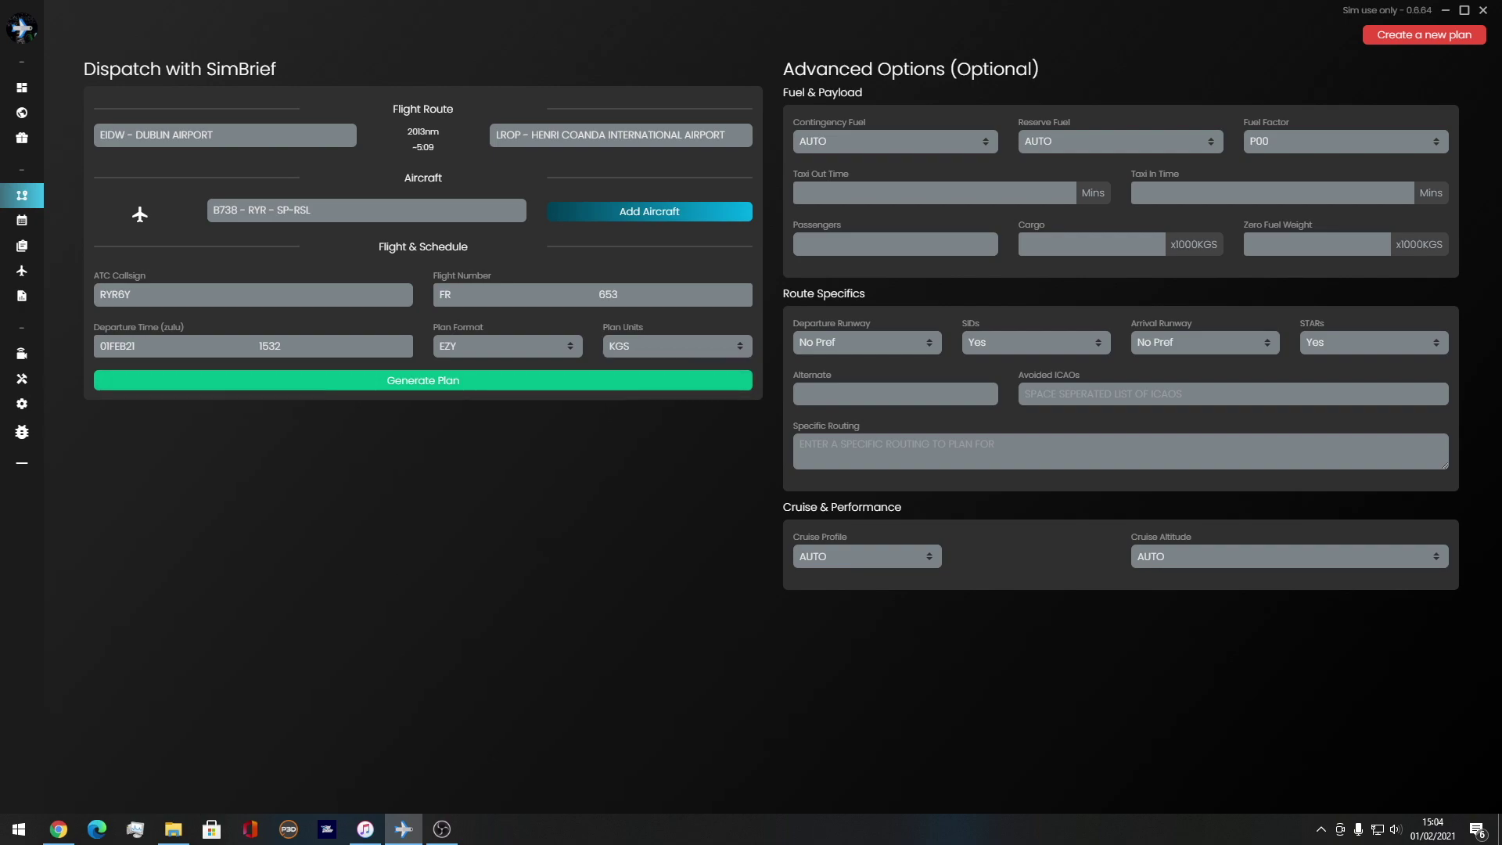
# - Generate the flight plan through SimBrief from the entered route, aircraft and schedule
pyautogui.click(424, 381)
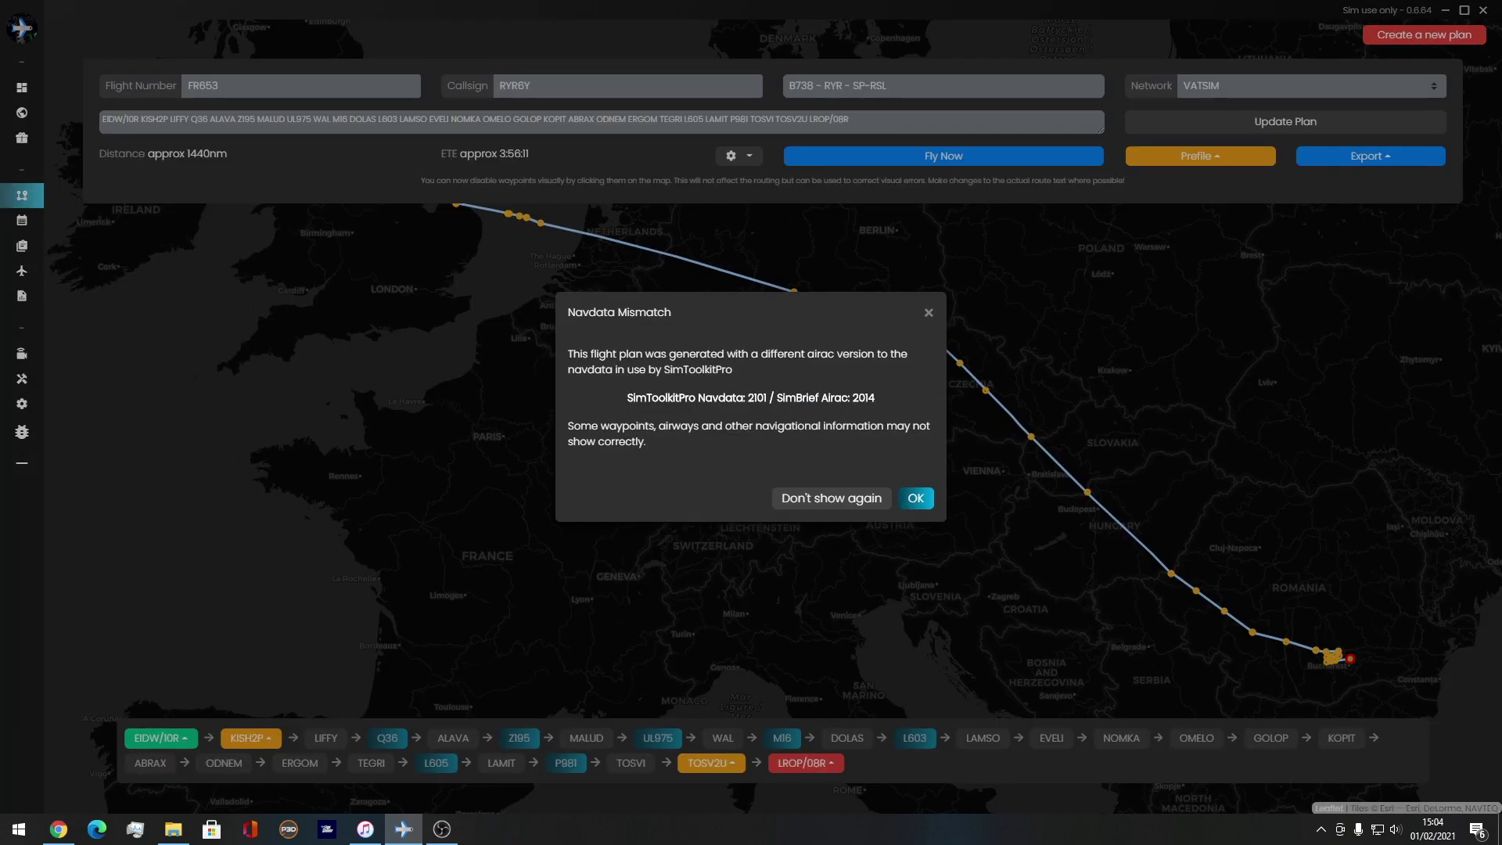
pyautogui.click(918, 497)
pyautogui.press('Return')
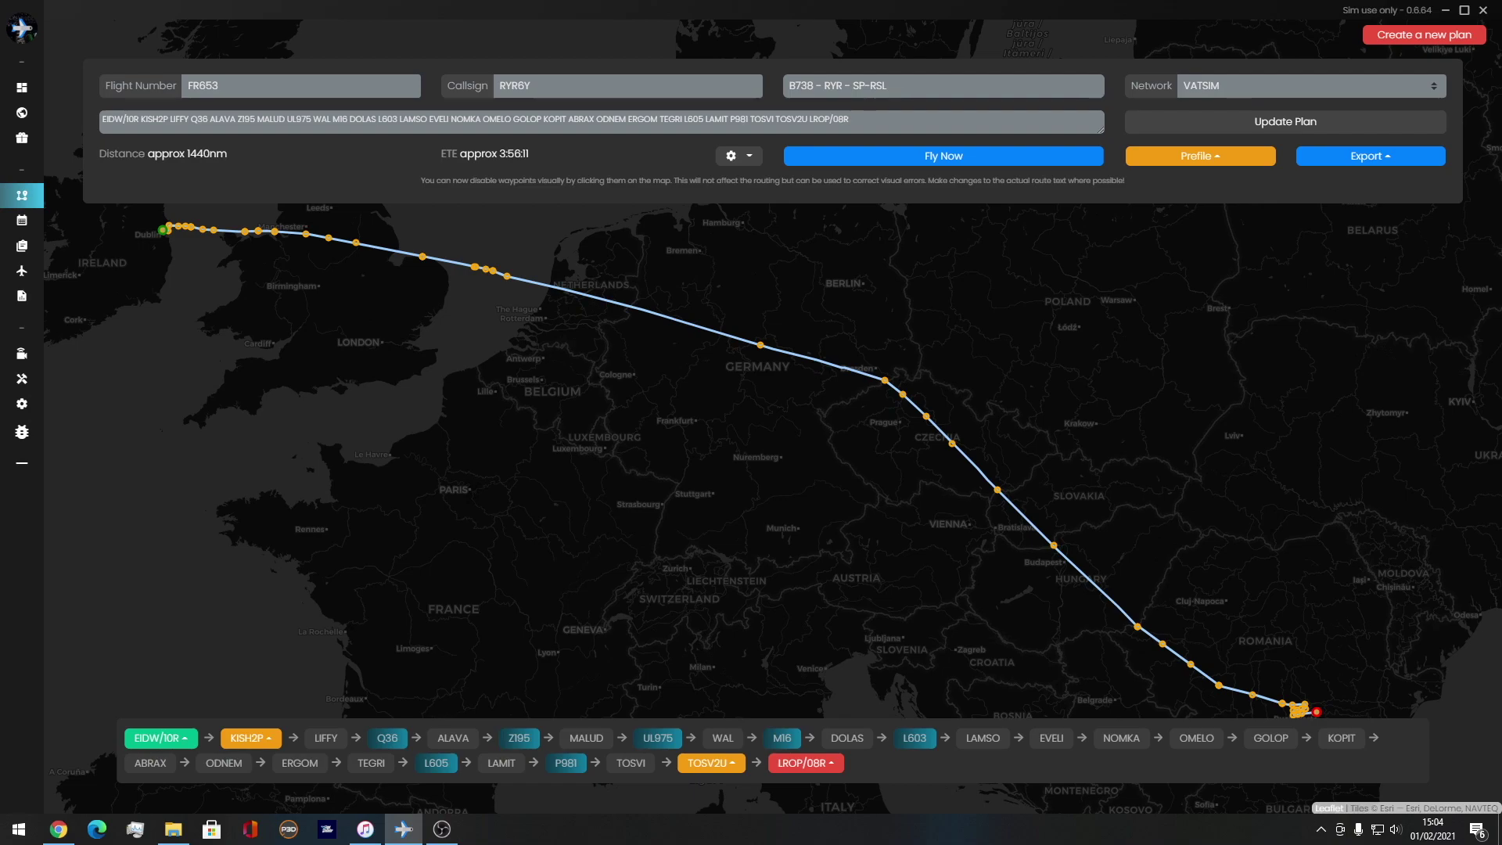
# - Examine the generated route on the map and read through its airways, waypoints and procedures in the route text
pyautogui.click(1312, 86)
pyautogui.click(1312, 123)
pyautogui.scroll(-1, 621, 388)
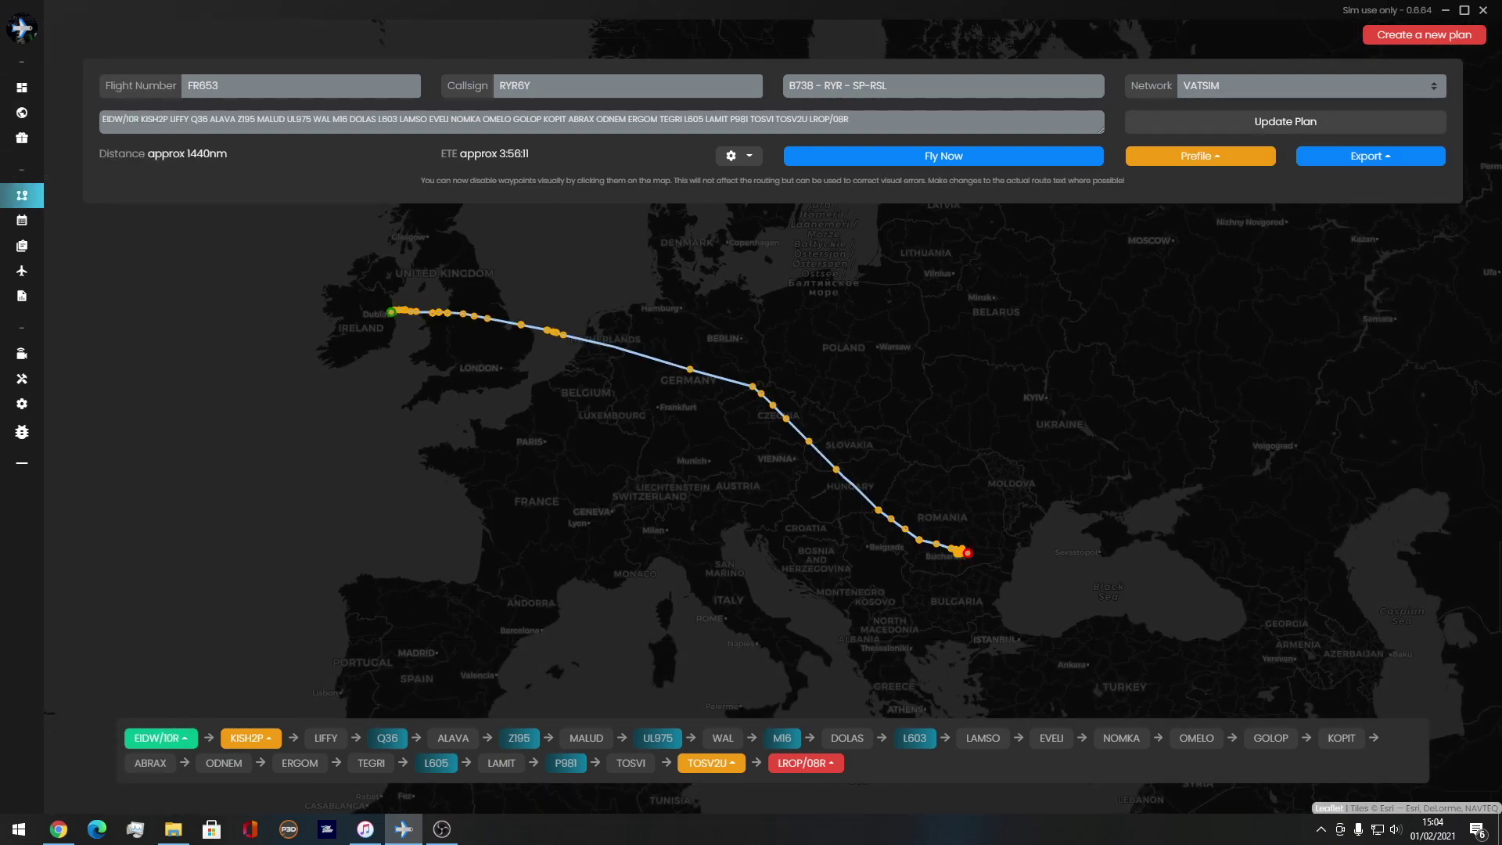
pyautogui.scroll(1, 660, 377)
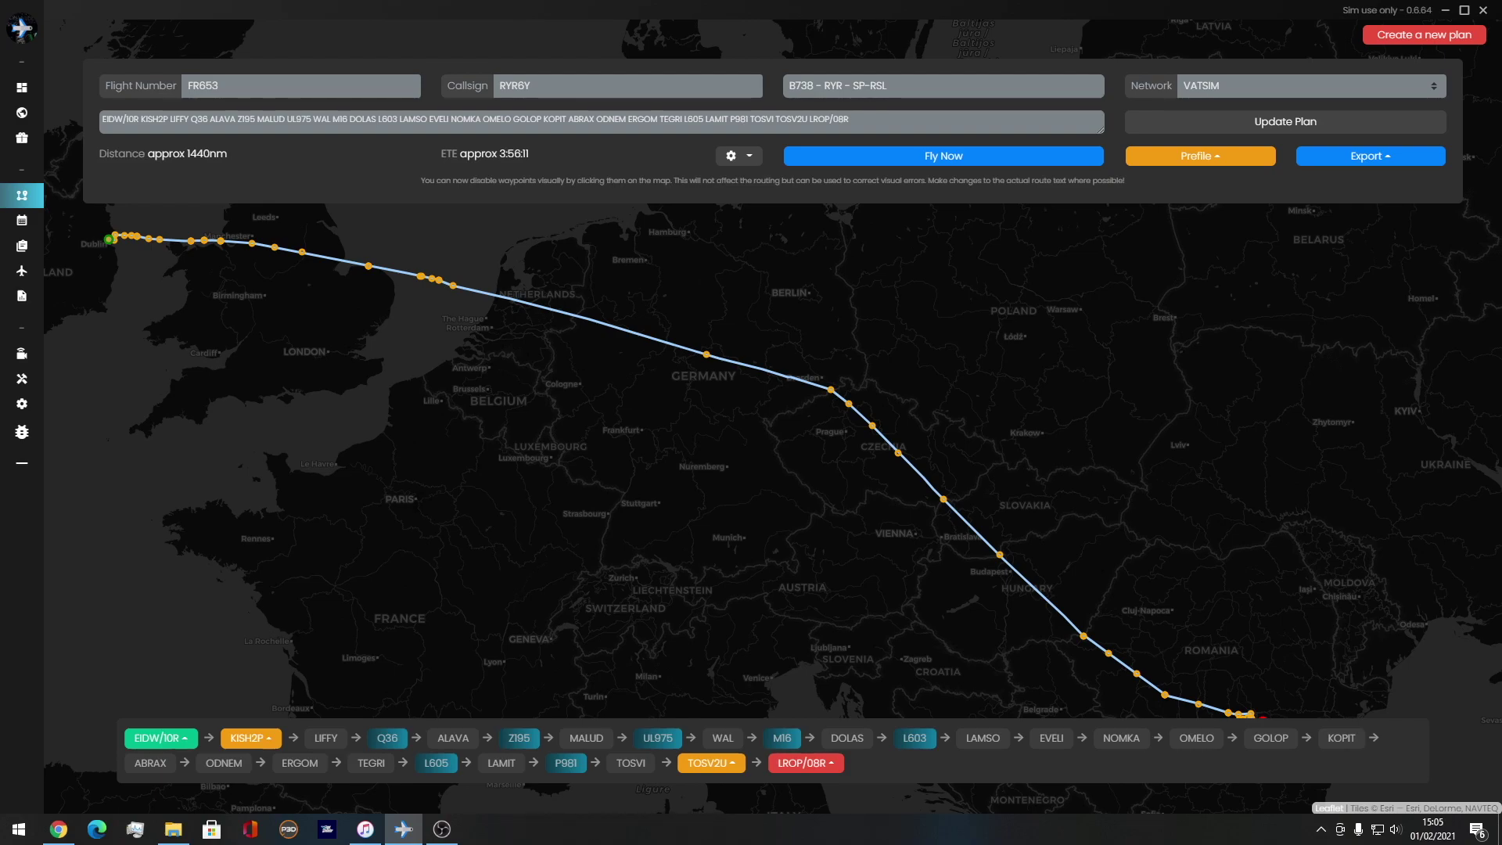
pyautogui.moveTo(102, 119); pyautogui.dragTo(148, 119)
pyautogui.moveTo(430, 120); pyautogui.dragTo(584, 119)
pyautogui.moveTo(676, 120); pyautogui.dragTo(772, 120)
pyautogui.moveTo(798, 120); pyautogui.dragTo(850, 119)
pyautogui.moveTo(126, 120); pyautogui.dragTo(163, 120)
pyautogui.click(164, 120)
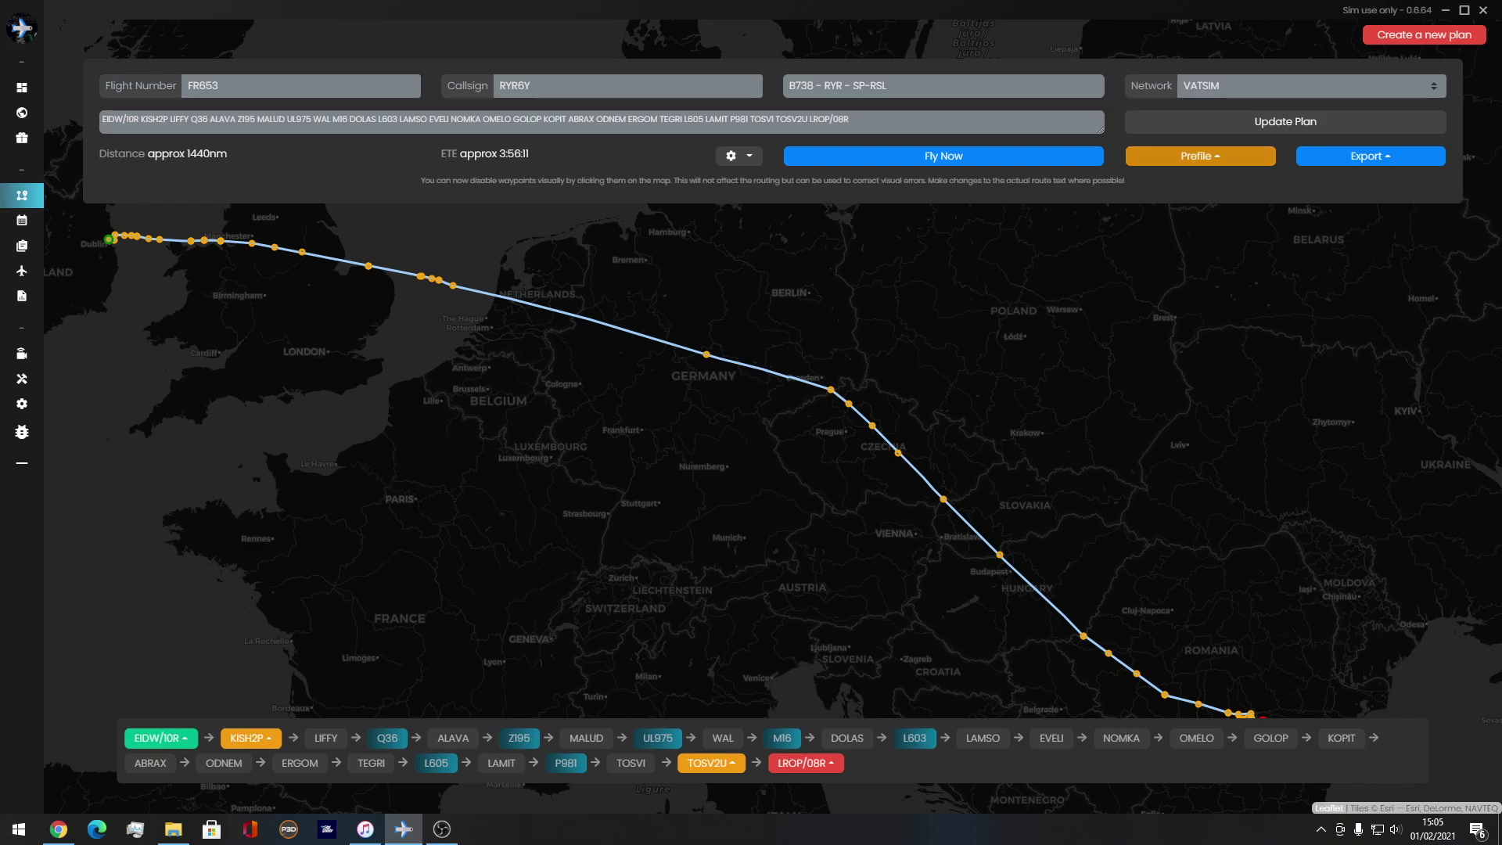
# - Open the FMS plan file export options for the generated flight plan
pyautogui.click(1371, 155)
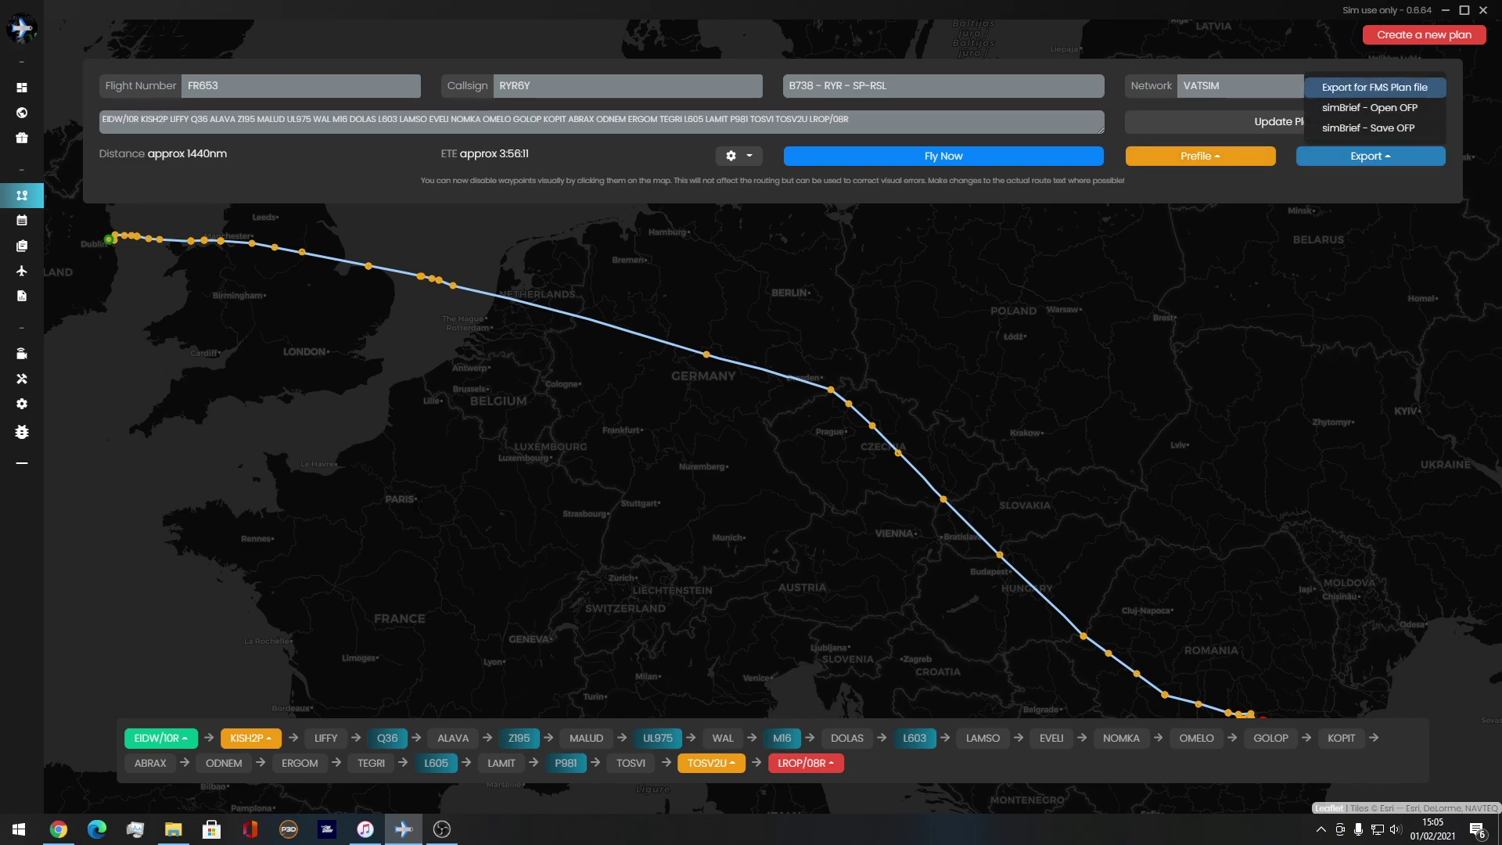
pyautogui.click(1375, 87)
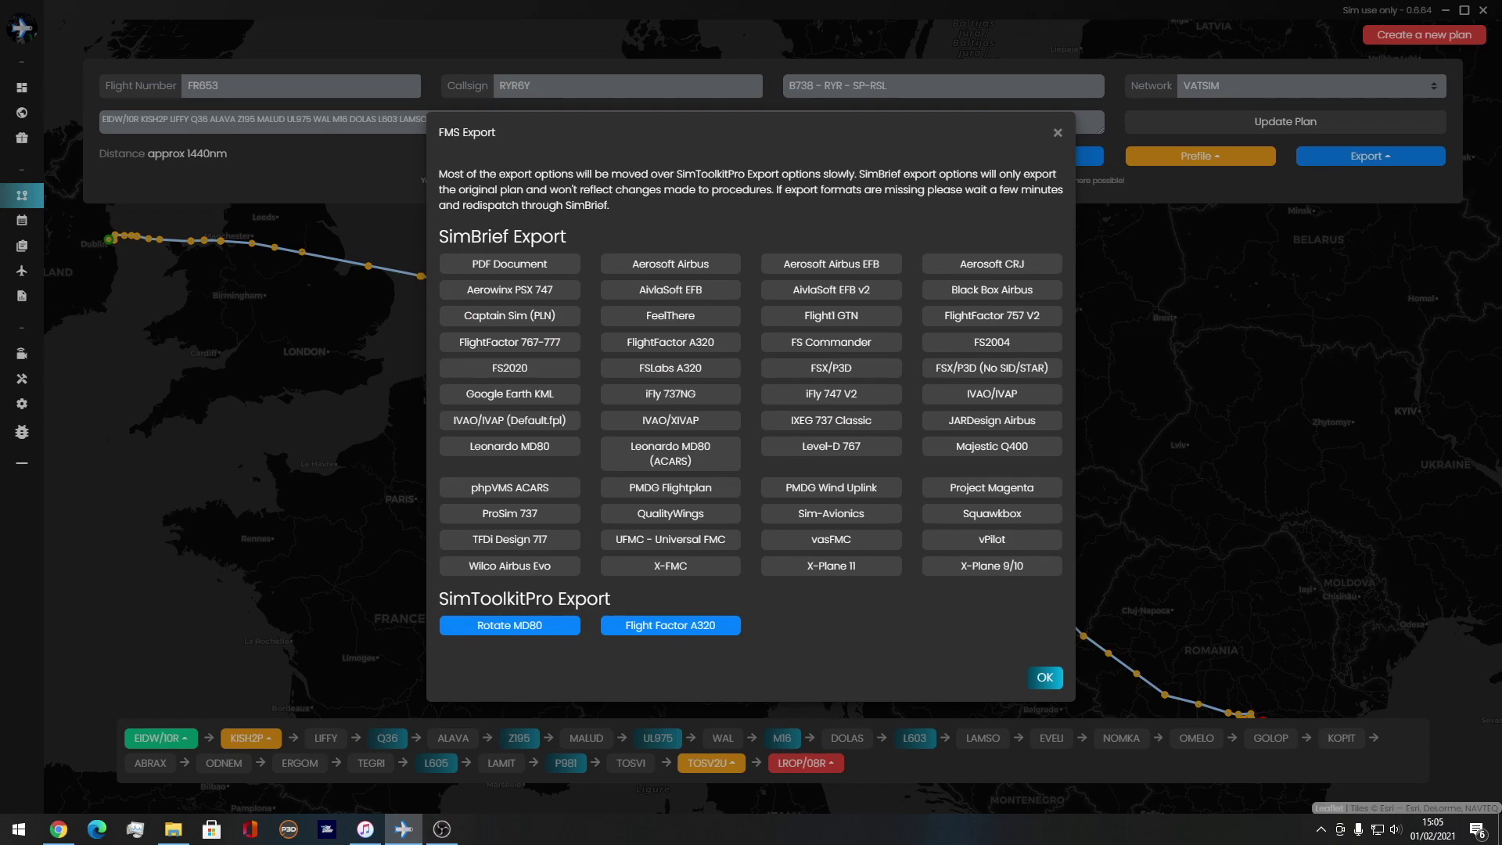